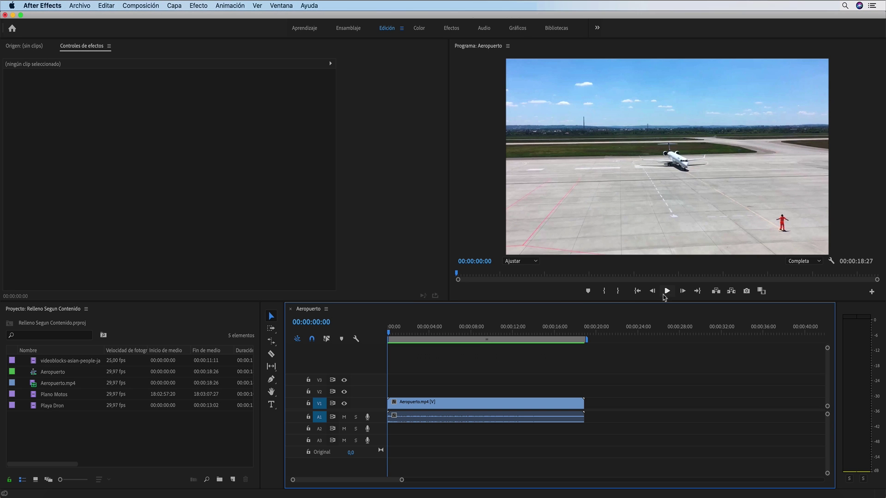
- Play the Aeropuerto sequence full screen to review the airport runway footage
click(665, 292)
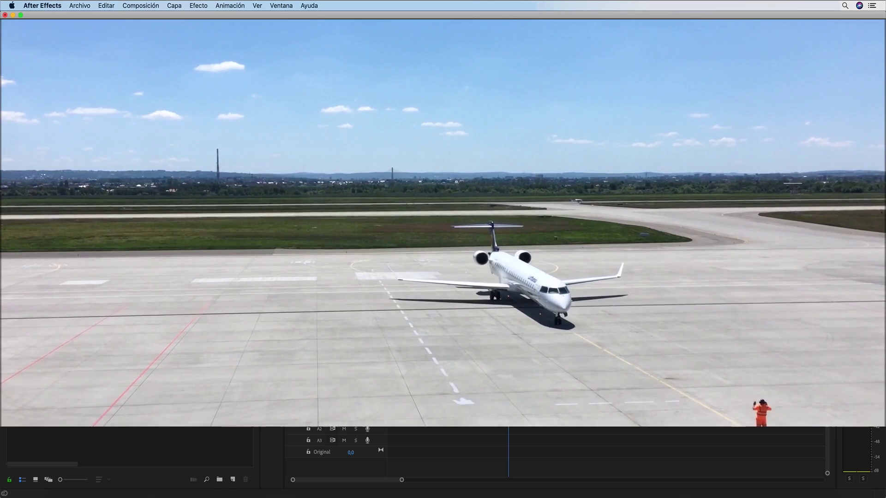
- Leave full screen and replace the Aeropuerto.mp4 clip with a linked After Effects composition
key(Escape)
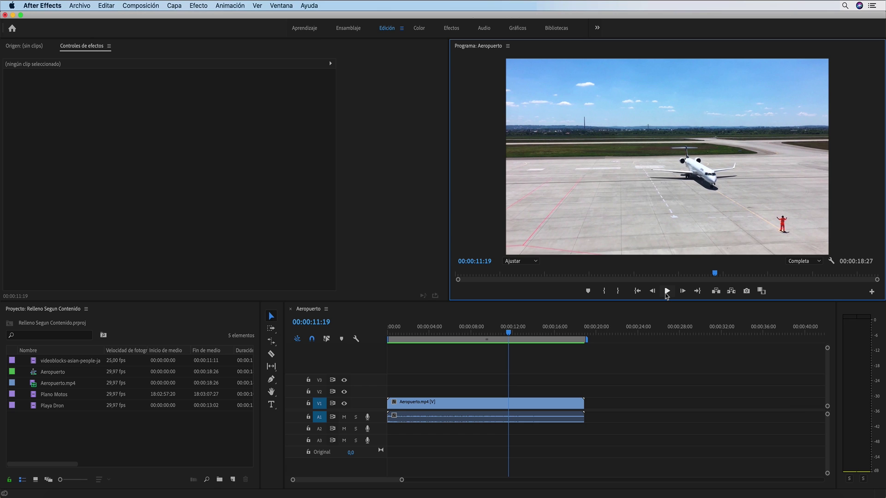
click(546, 410)
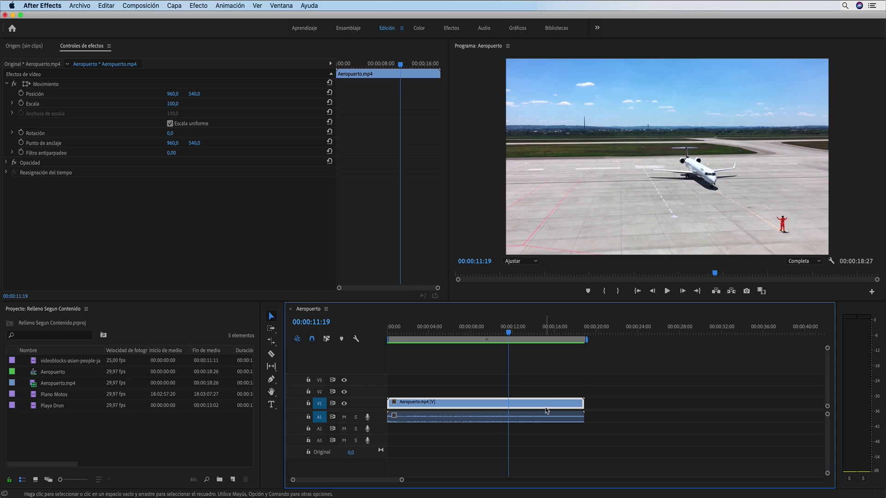
right_click(546, 409)
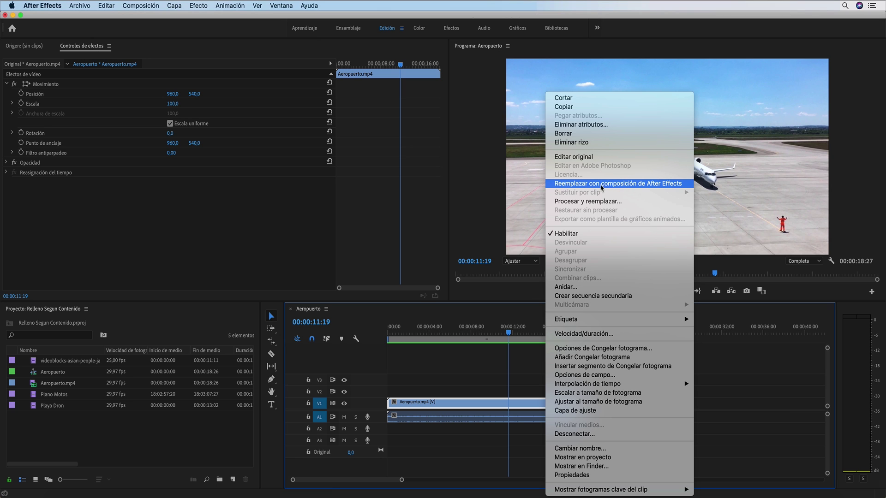
click(610, 185)
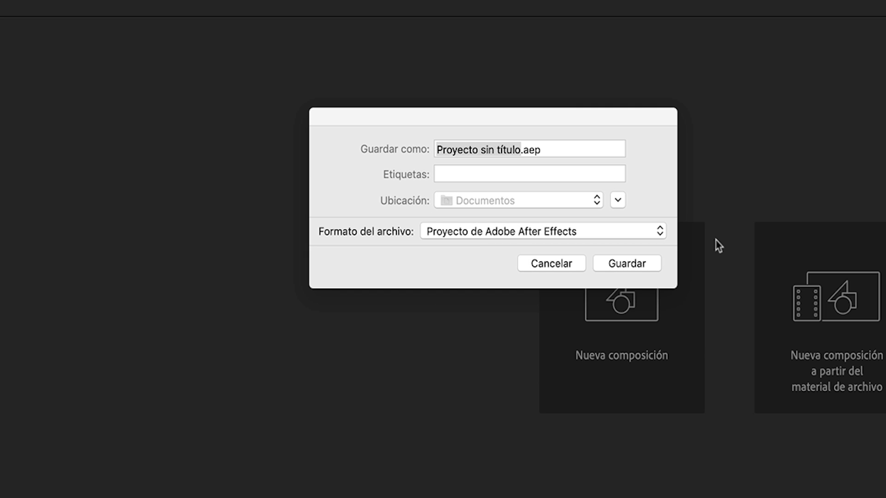
- Save the After Effects project as Plano Aeropuerto.aep in Documentos
click(507, 148)
key(BackSpace)
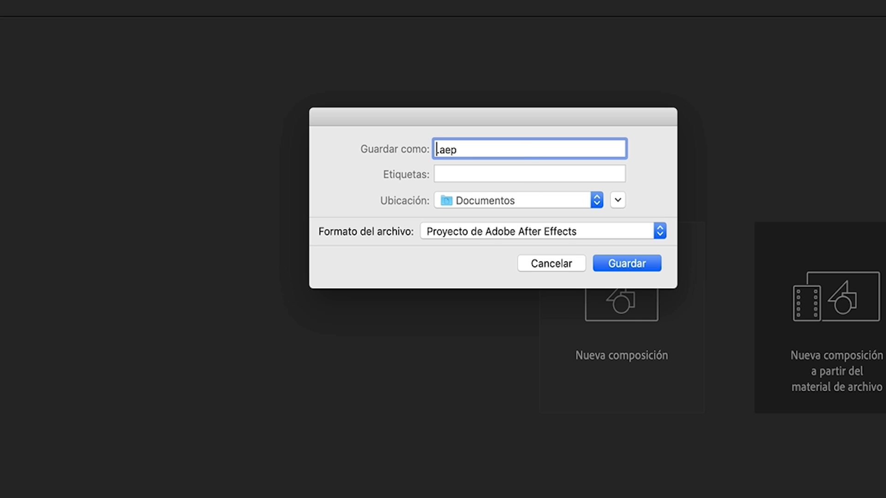
text(Plano Aeropuerto)
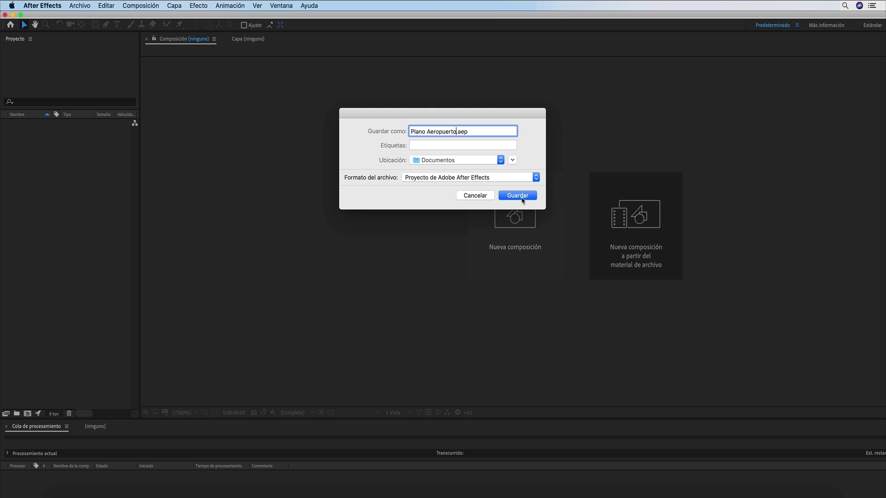
click(518, 197)
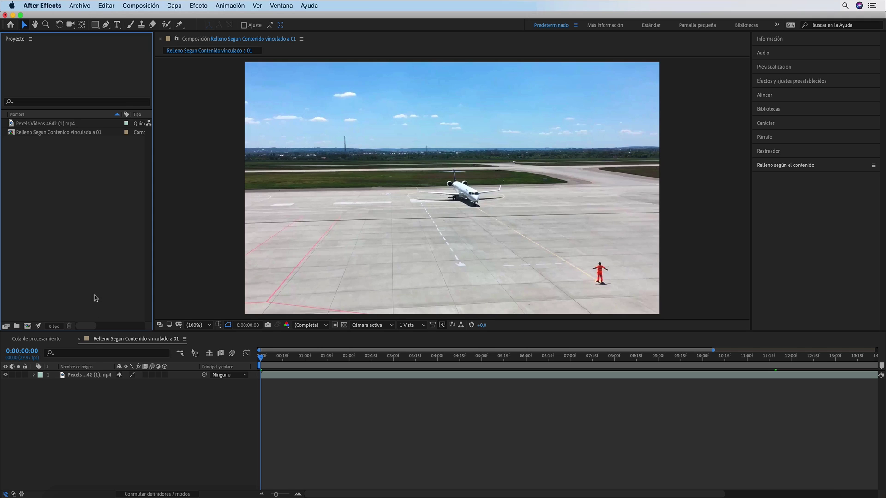
- Select the airport footage layer and switch the shape tool to Herramienta Elipse
click(88, 378)
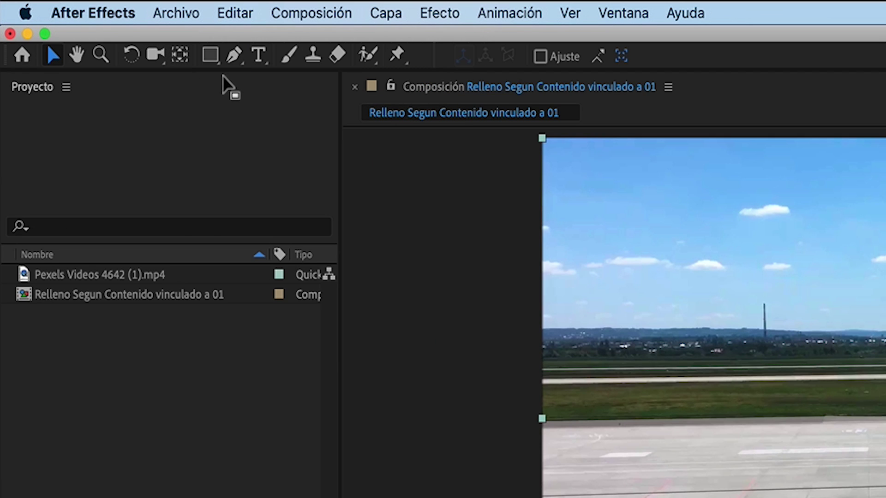
click(211, 62)
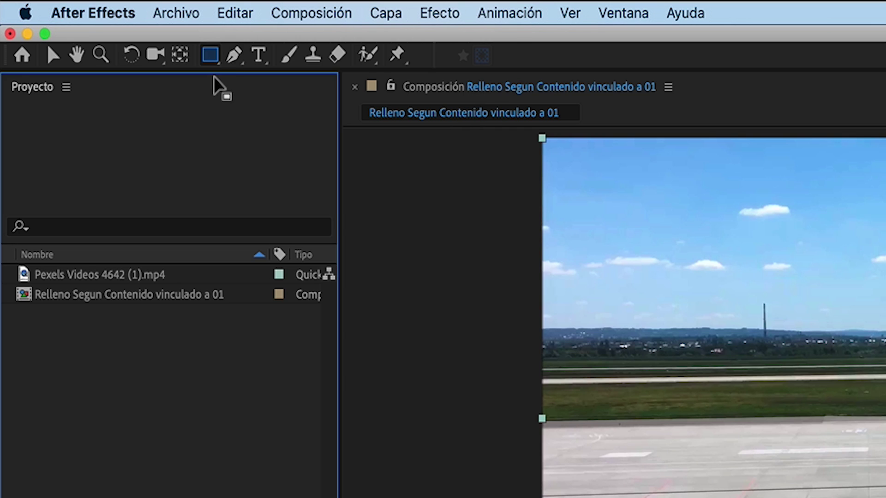
click(234, 56)
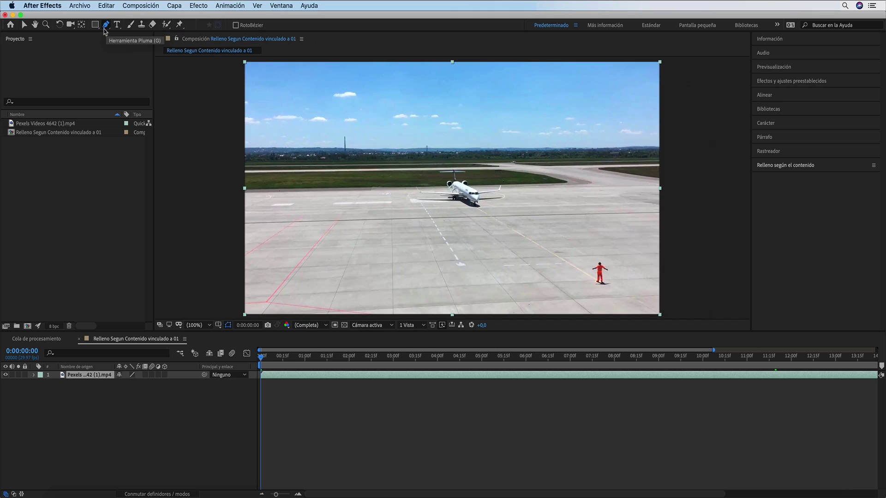
click(96, 26)
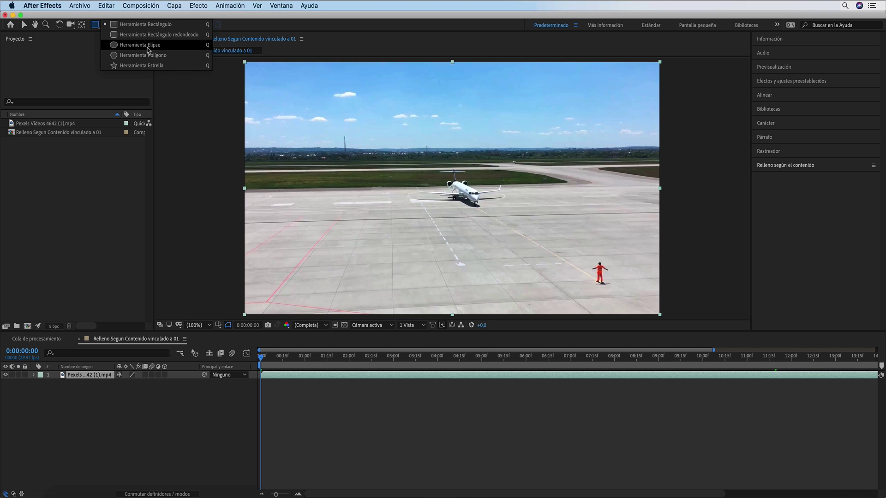
click(147, 49)
- Draw an ellipse mask around the marshaller and set Máscara 1's mode to ninguno
drag(585, 255, 601, 280)
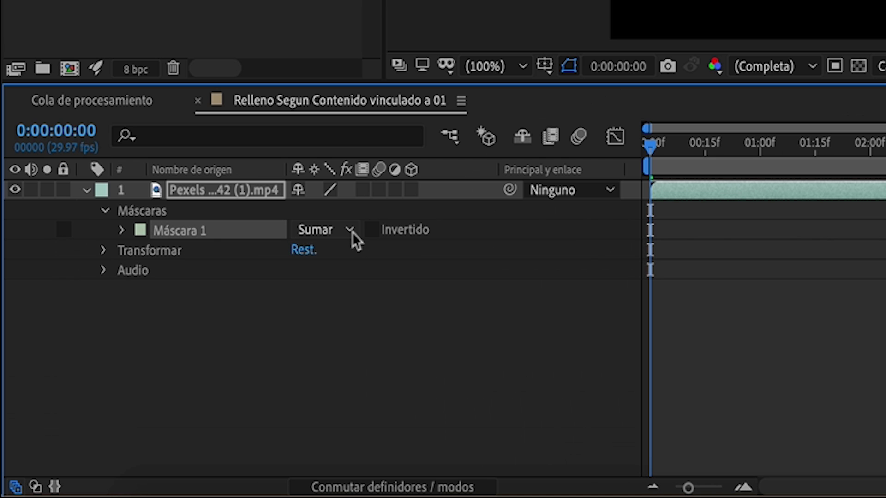
click(141, 391)
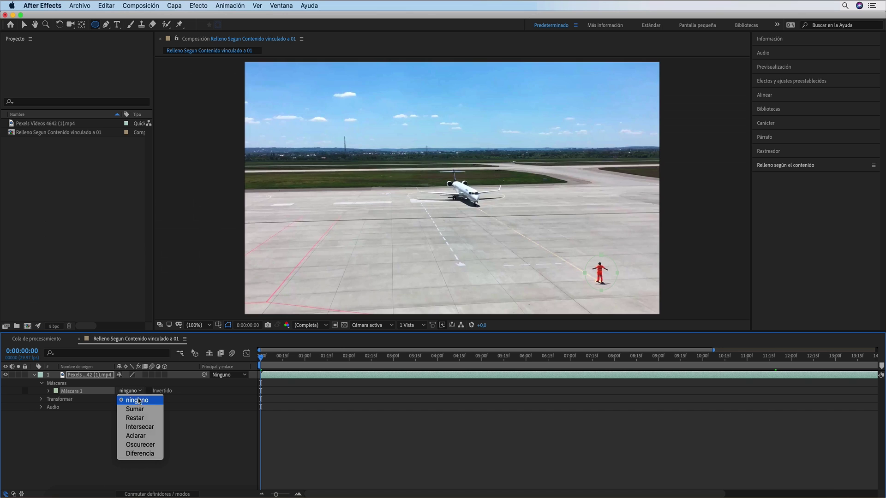
click(138, 400)
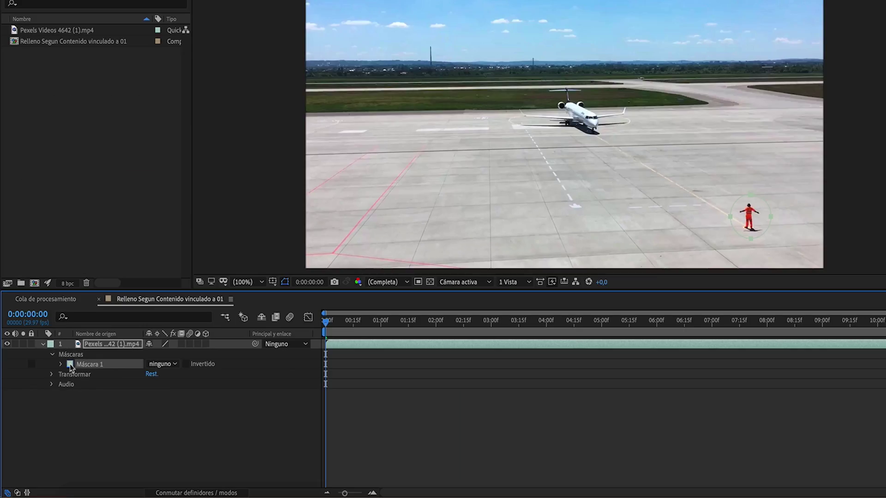
- Set Máscara 1's colour to red FF001F and scrub the timeline to check the mask
click(56, 391)
click(460, 203)
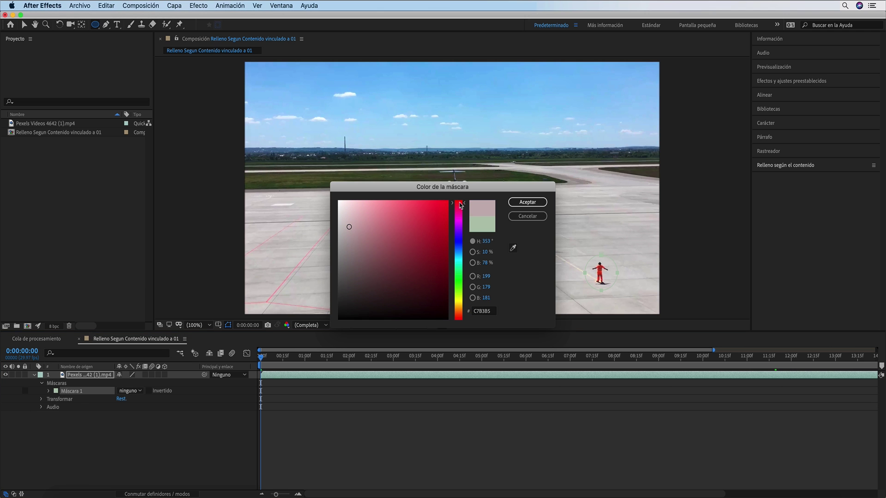
click(447, 201)
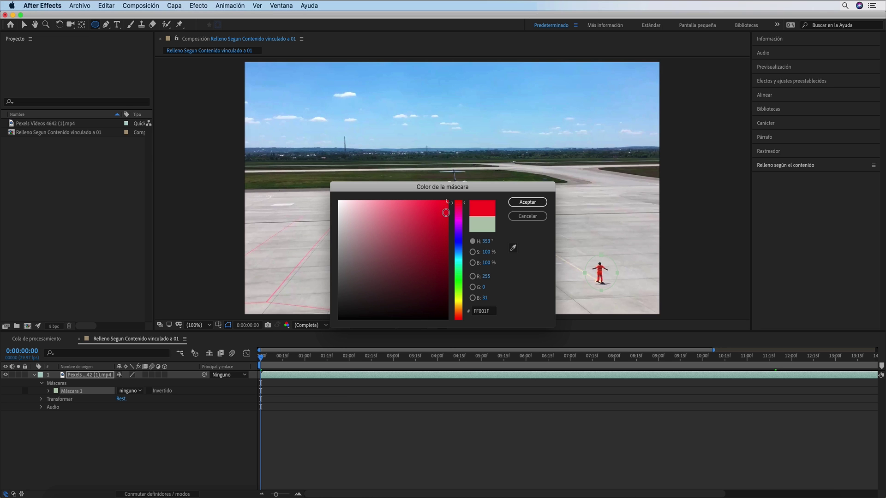
click(531, 206)
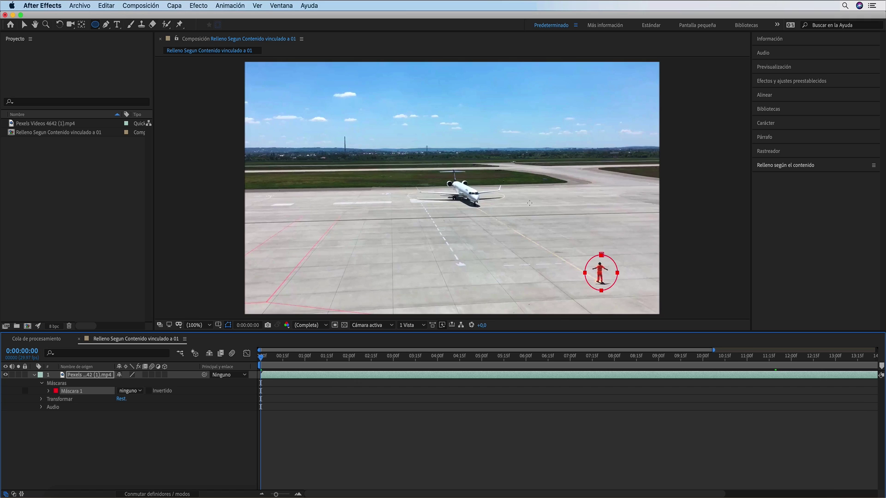
mouse_move(262, 358)
mouse_down()
mouse_move(699, 362)
mouse_move(872, 378)
mouse_move(648, 368)
mouse_up()
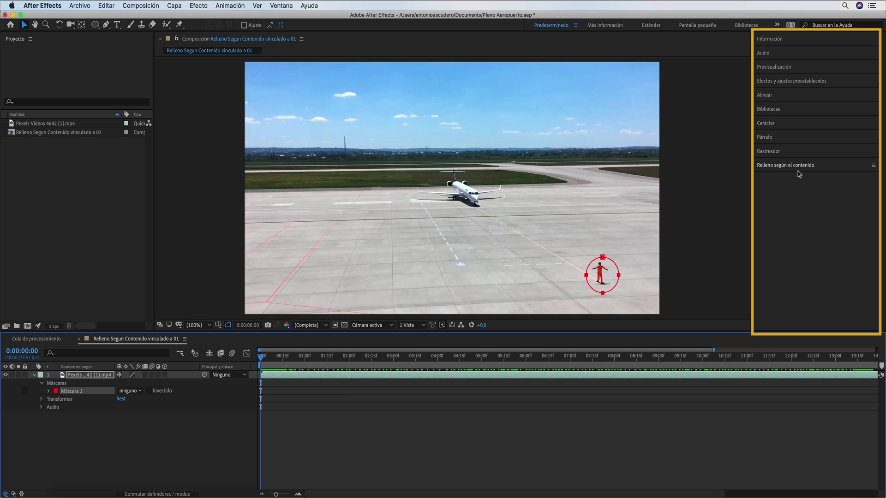
- Show the Relleno según el contenido panel from the Ventana menu
click(818, 166)
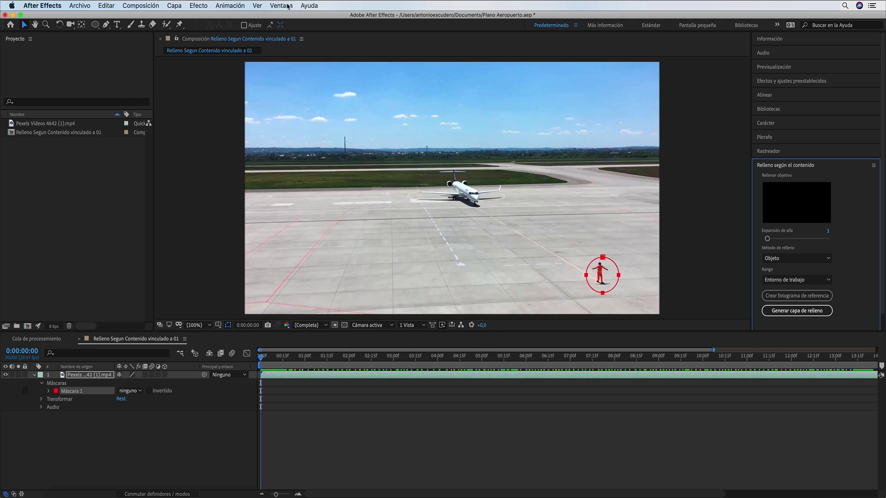
click(288, 6)
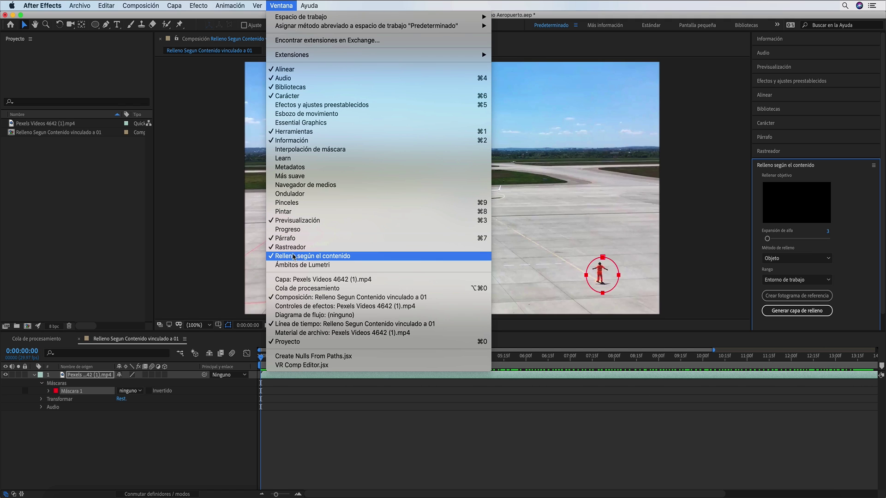
click(300, 257)
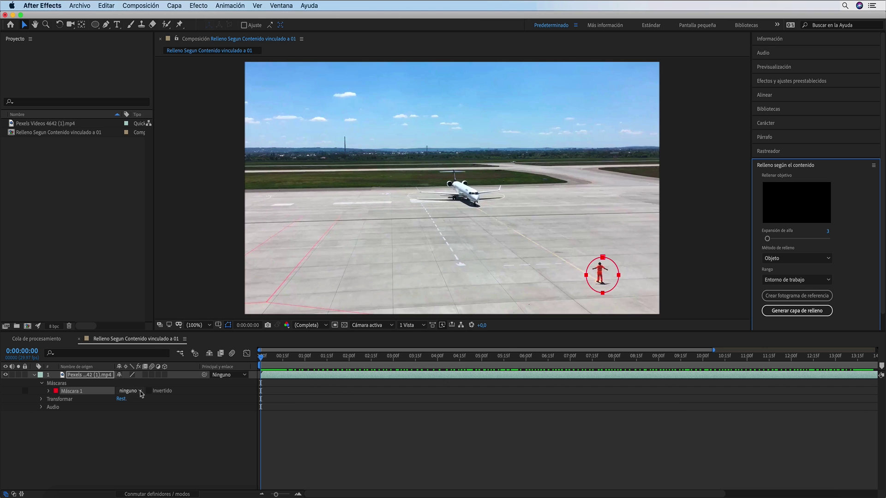
click(140, 391)
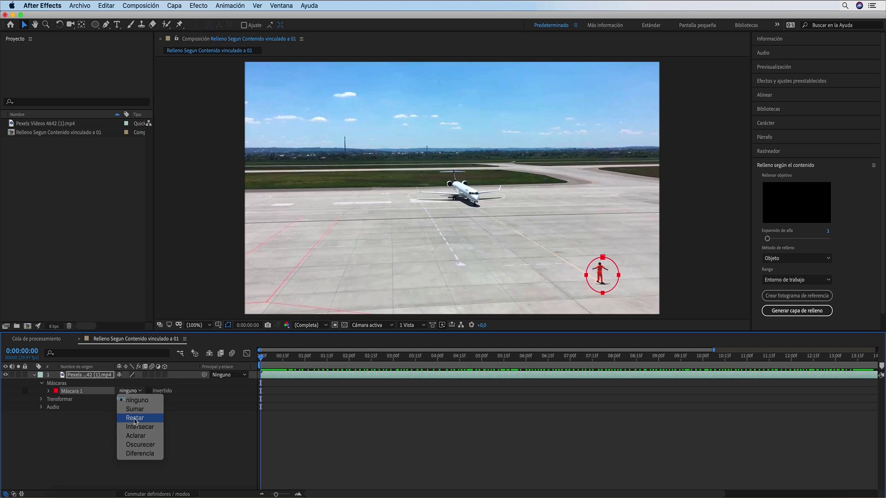
- Set Máscara 1 to Restar to cut out the marshaller, toggling the transparency grid
click(135, 422)
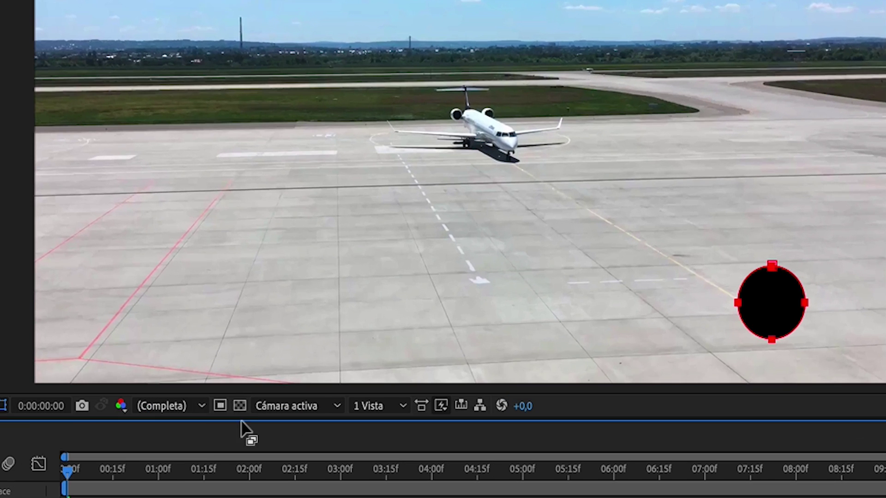
click(240, 406)
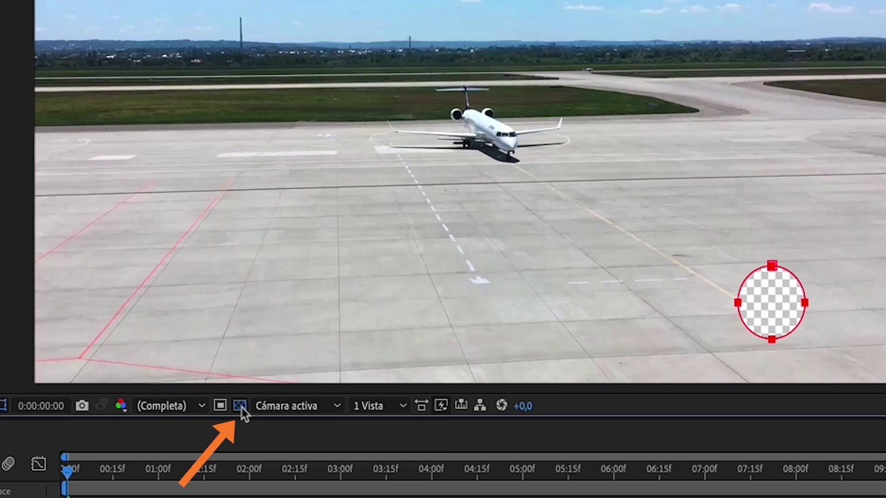
click(240, 406)
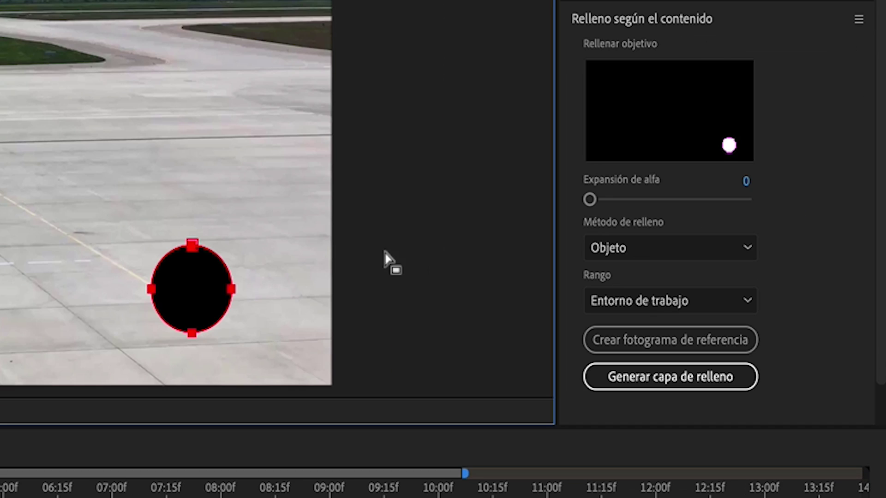
- Try alpha expansion values, keep fill method Objeto, and set range to Entorno de trabajo
drag(591, 199, 745, 201)
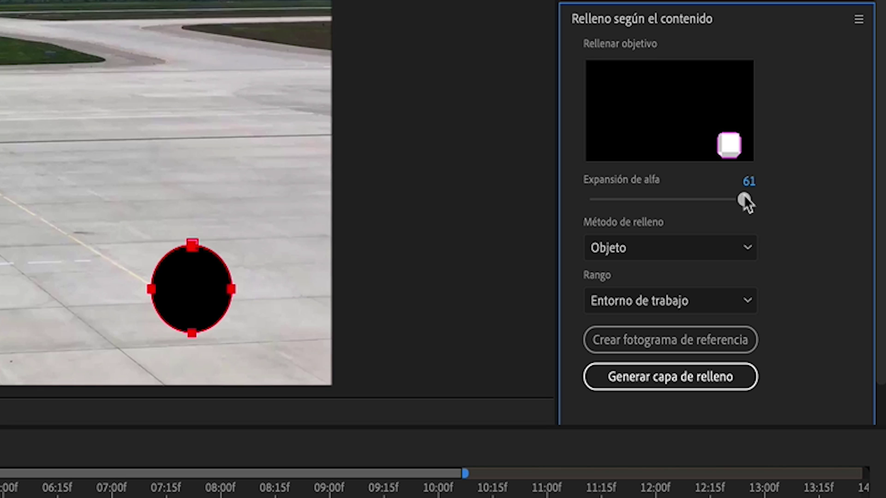
drag(727, 197, 575, 211)
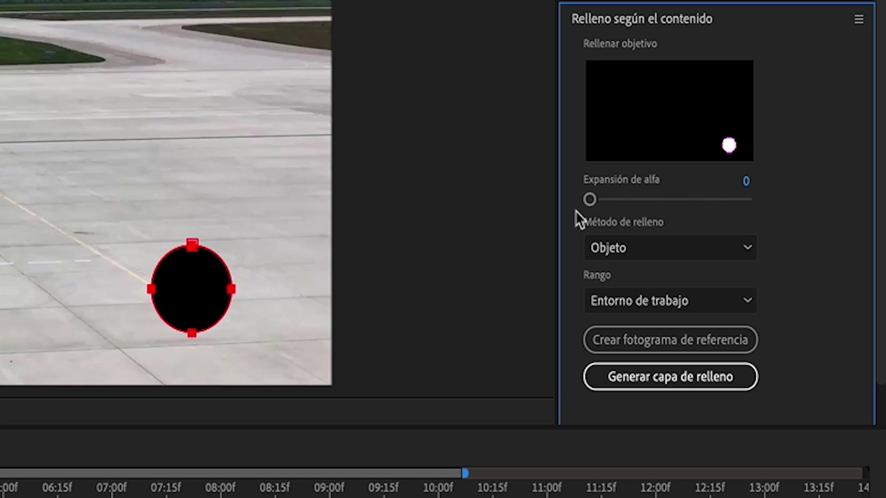
click(749, 247)
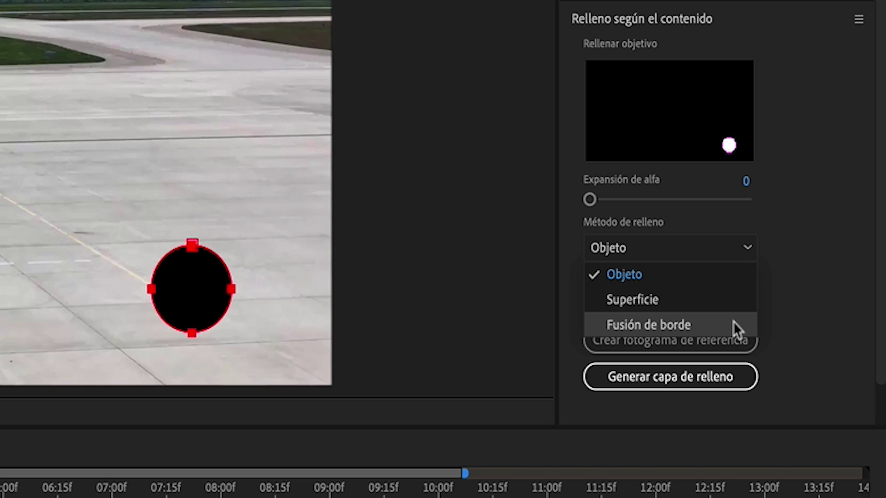
click(791, 264)
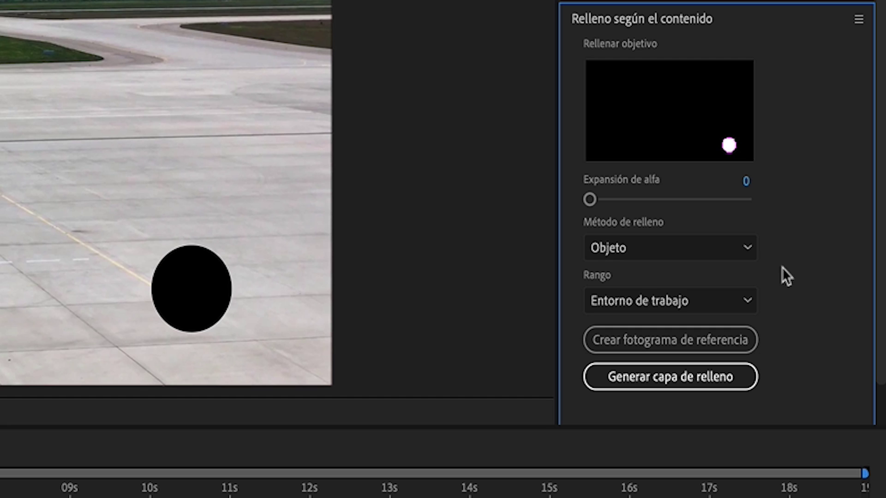
click(750, 300)
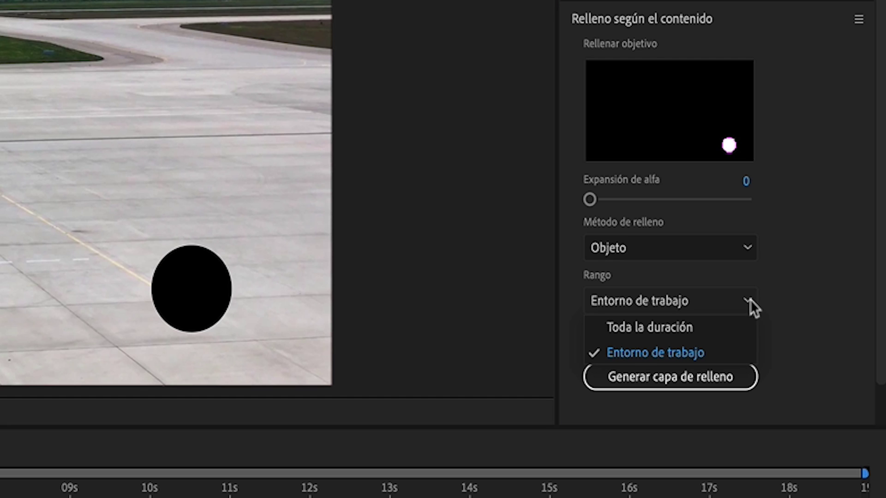
click(719, 323)
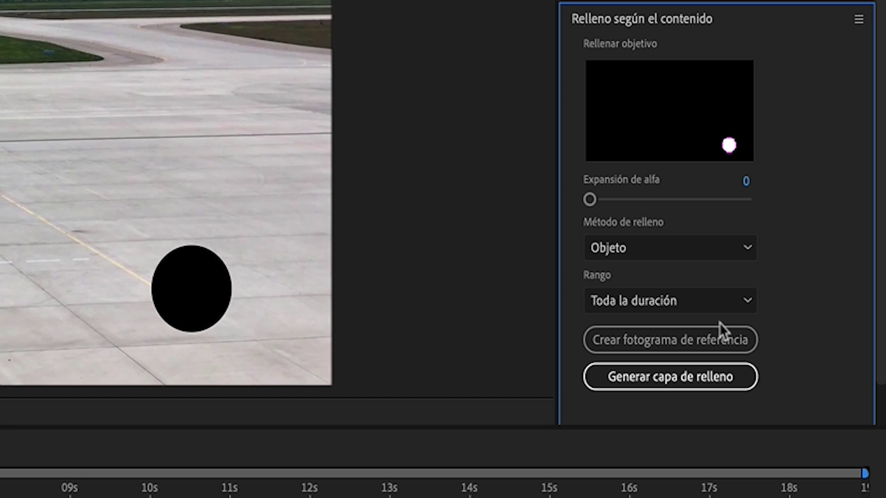
click(668, 309)
click(669, 353)
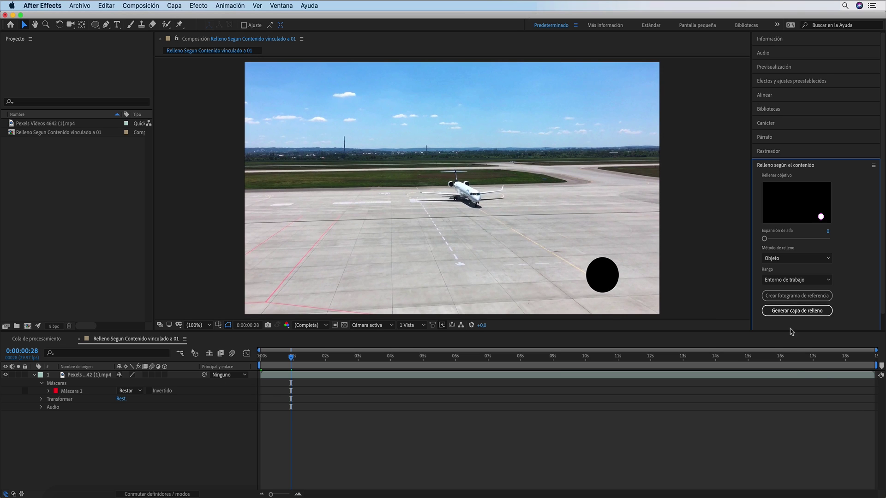
- Drag the work area end to about 7.6 s and keep the fill range on Entorno de trabajo
drag(852, 365, 507, 403)
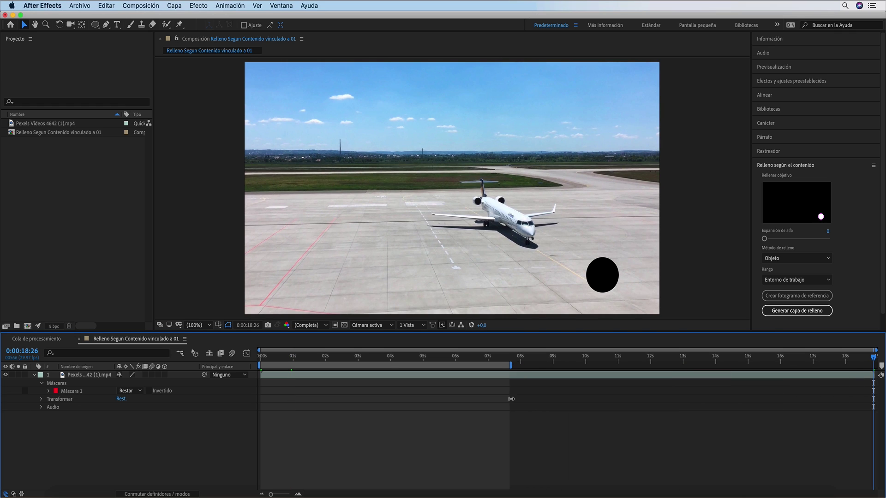
click(780, 280)
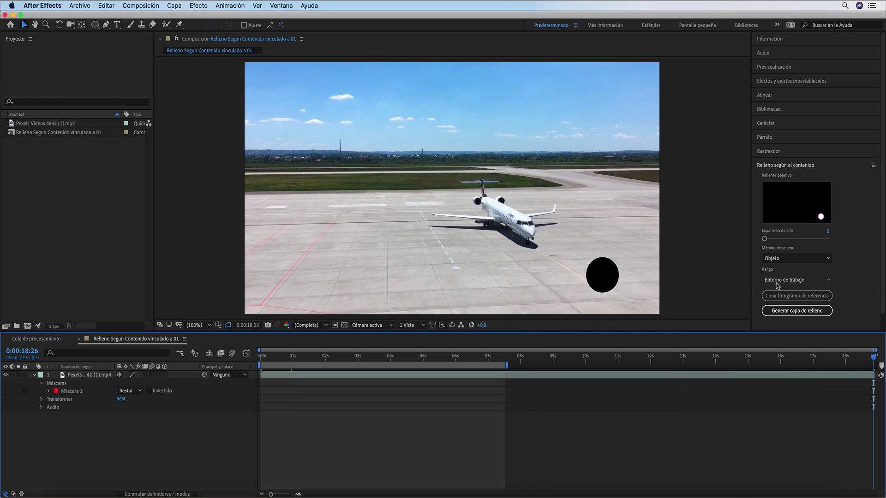
click(779, 290)
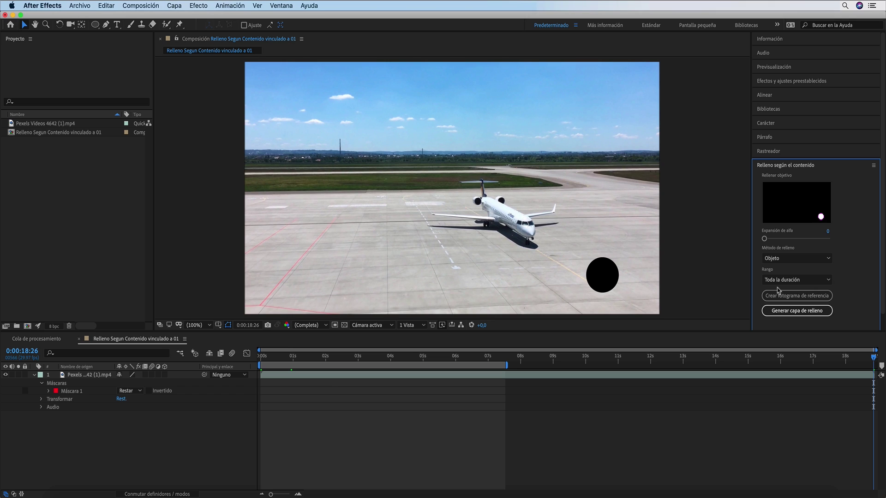
click(780, 280)
click(815, 294)
- Stretch the work area to the full clip and generate a fill layer using the Object method
click(507, 366)
mouse_move(507, 366)
mouse_down()
mouse_move(874, 366)
mouse_move(260, 358)
mouse_up()
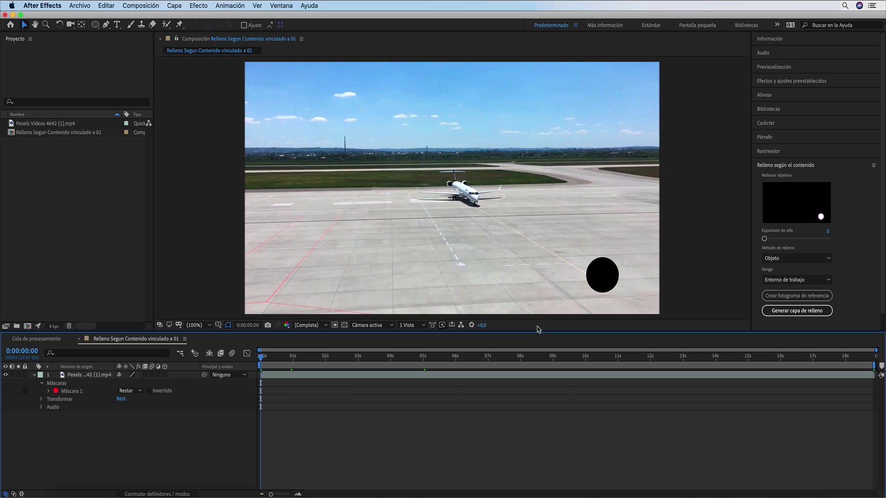
click(828, 260)
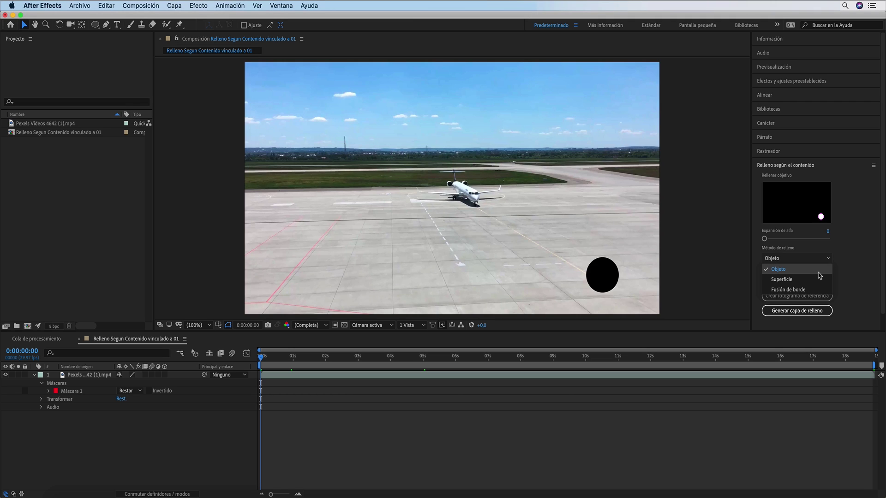
click(819, 272)
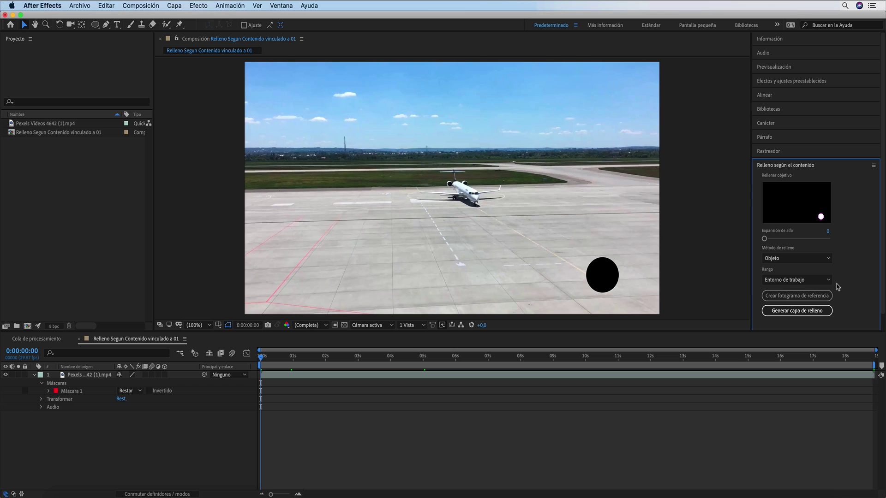
click(800, 313)
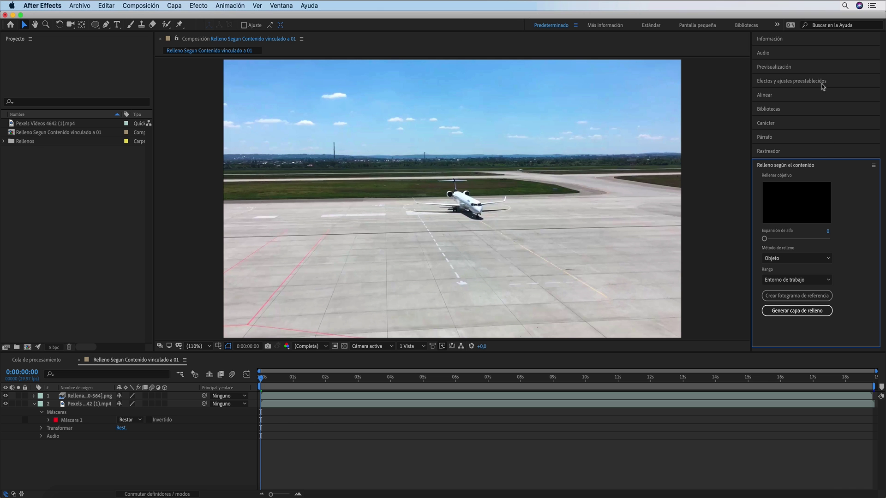
- Play back the patched runway clip from the Preview panel, then reopen the Content-Aware Fill panel
click(816, 68)
click(794, 81)
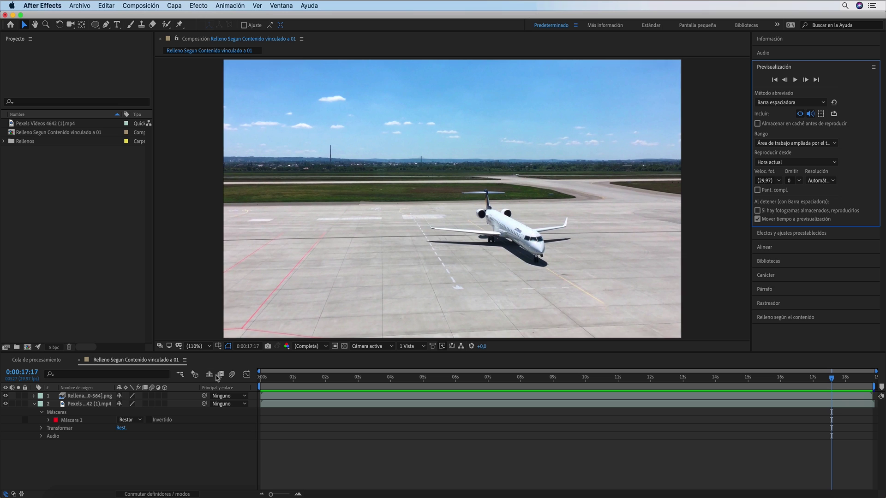
click(860, 70)
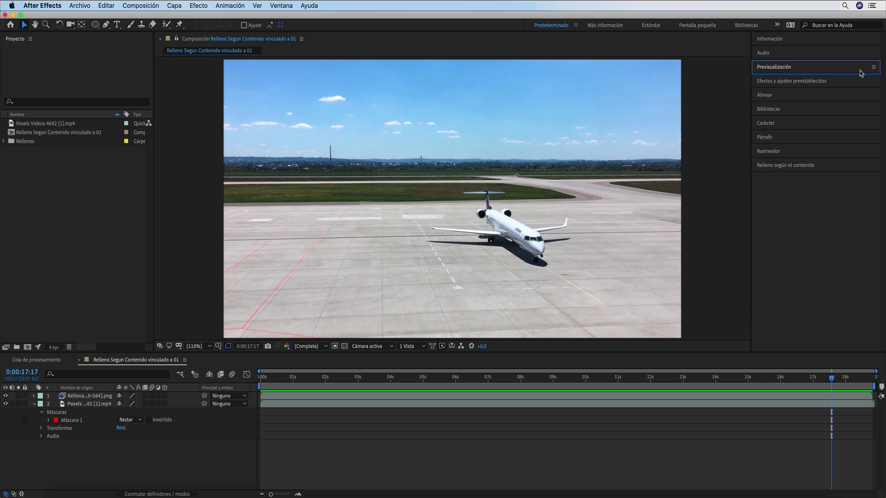
click(829, 165)
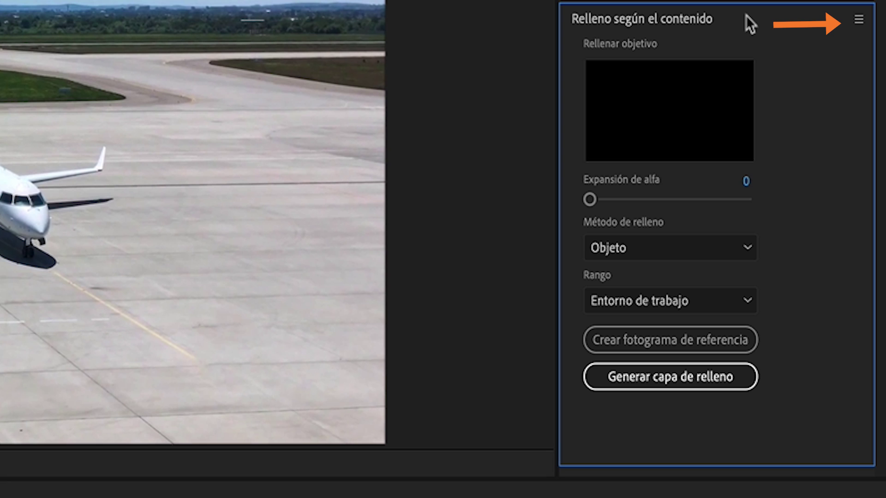
- Open Auto-Fill Settings from the panel menu and keep the output path type Project Relative
click(859, 20)
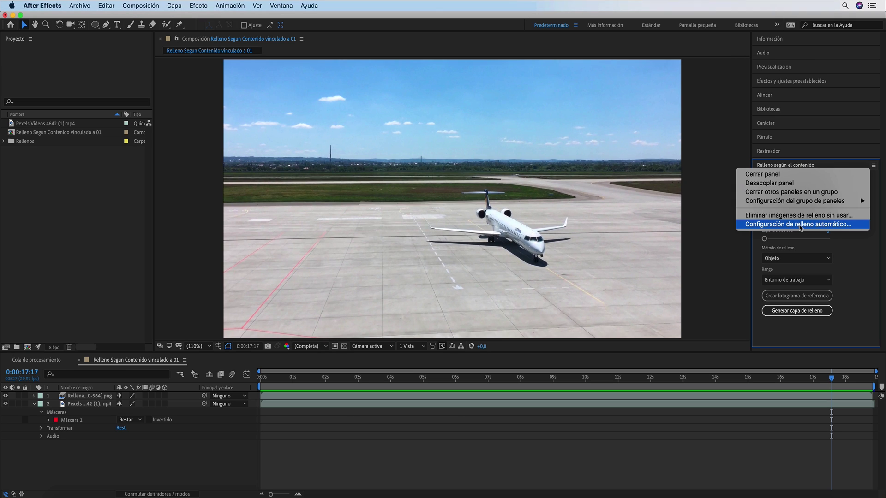
click(800, 225)
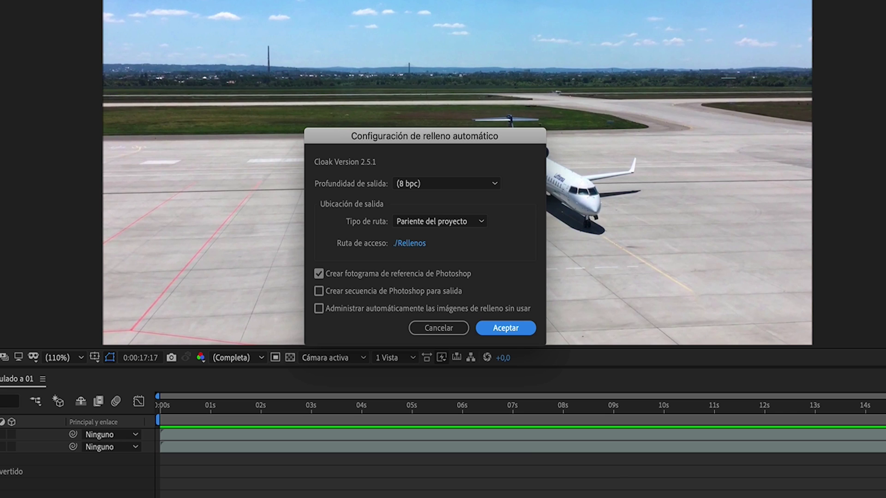
click(483, 224)
click(483, 226)
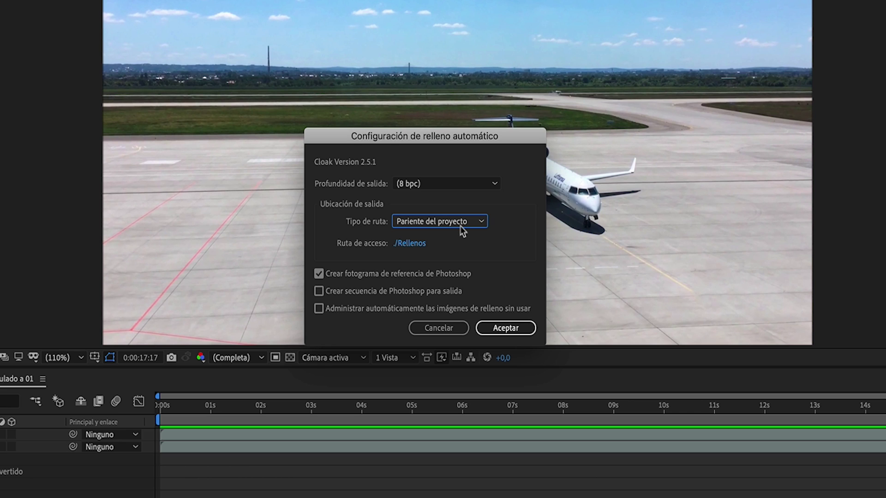
- Browse Documentos > Rellenos > comp folder > 000003 and scroll through the rendered PNG fill frames
click(412, 249)
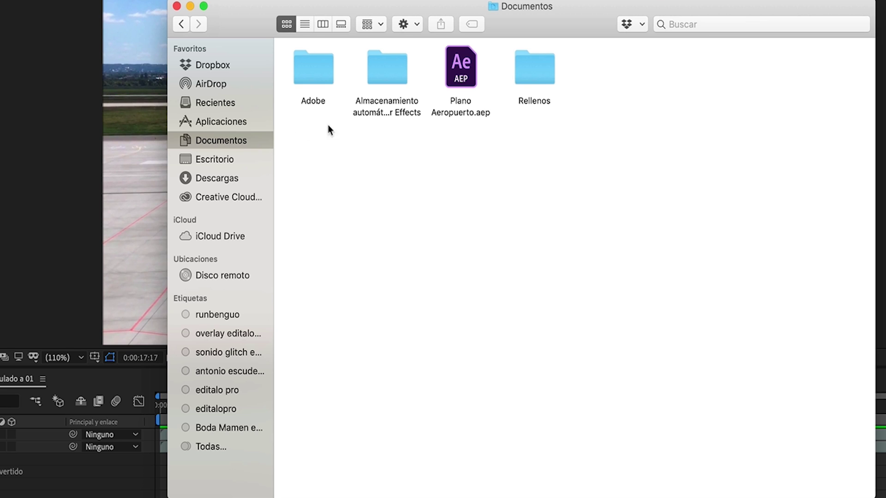
double_click(549, 67)
double_click(314, 69)
click(320, 75)
double_click(319, 76)
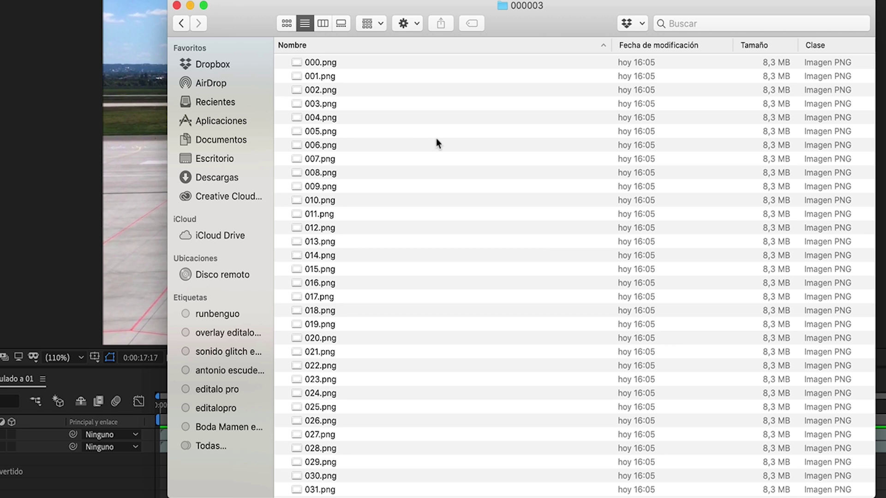
scroll(436, 138, down, 15)
scroll(438, 139, down, 20)
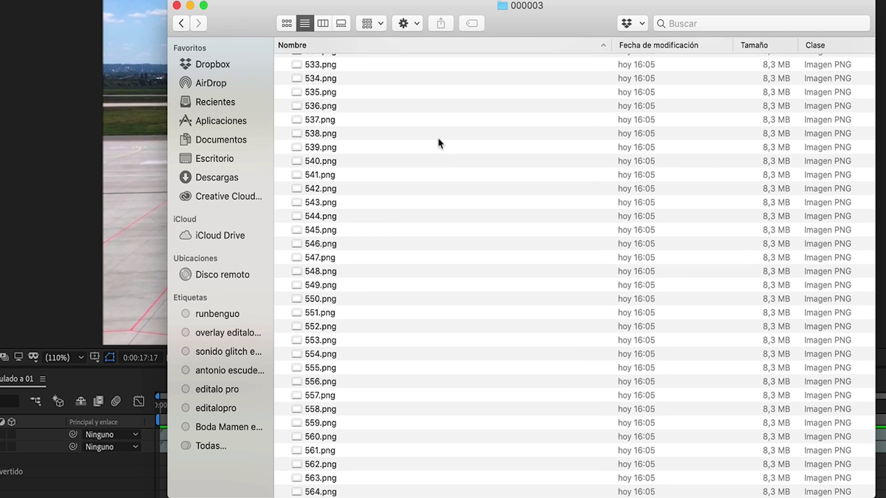
scroll(438, 138, up, 5)
scroll(439, 137, up, 15)
scroll(438, 138, up, 20)
- Go back up a level and show Get Info for the 000003 folder
click(181, 23)
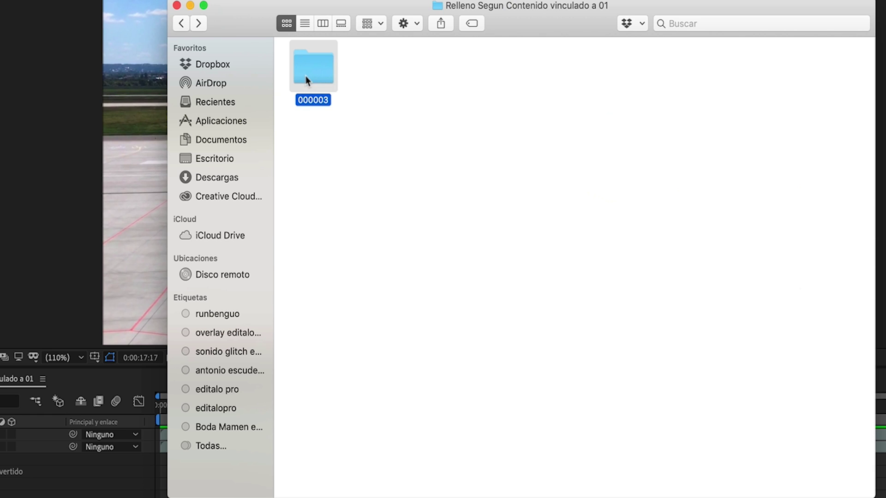
right_click(305, 76)
click(357, 147)
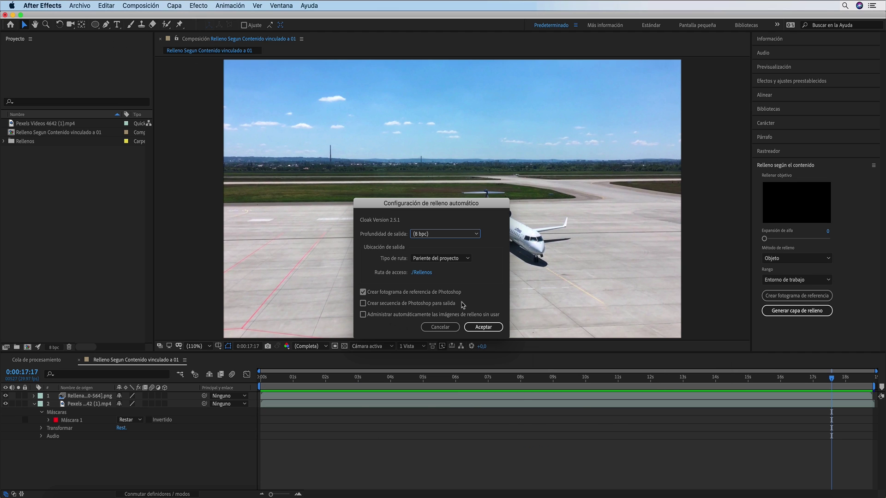
- Accept the auto-fill settings and play the linked airport sequence in Premiere Pro
click(483, 326)
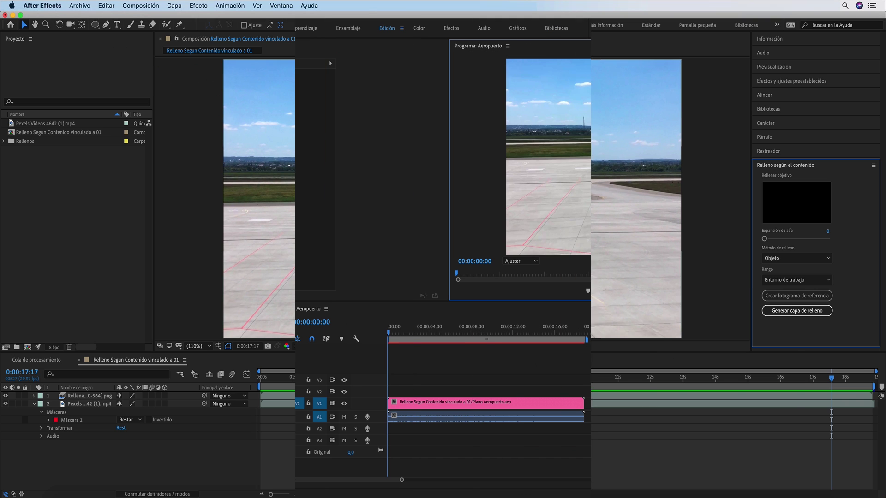
click(668, 292)
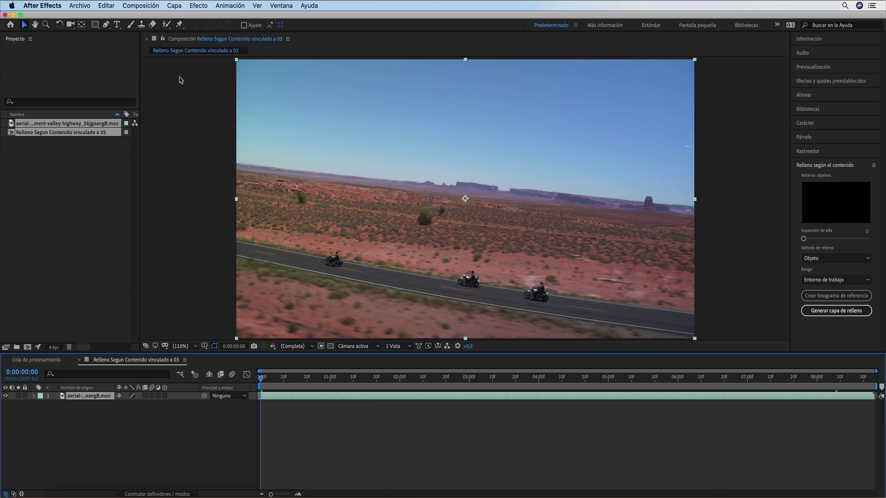
- Draw an elliptical Mask 1 around the motorcyclist, set its mode to None, and scrub forward
drag(95, 25, 128, 47)
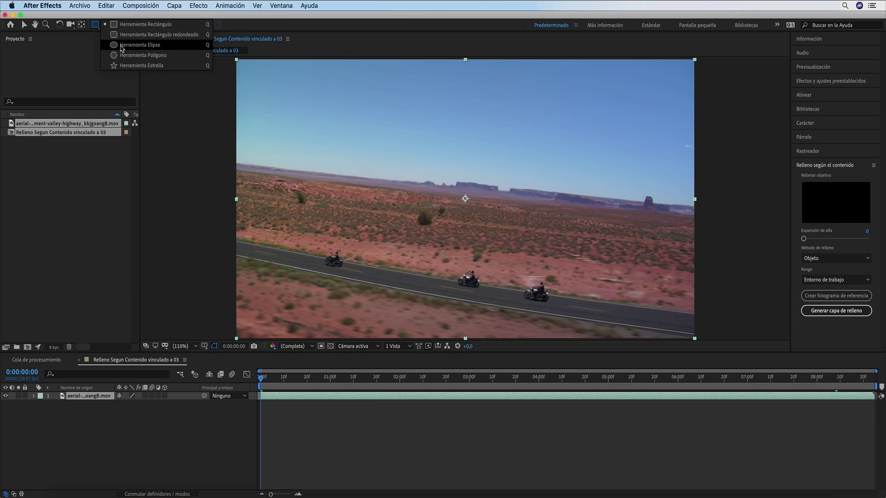
drag(520, 275, 555, 309)
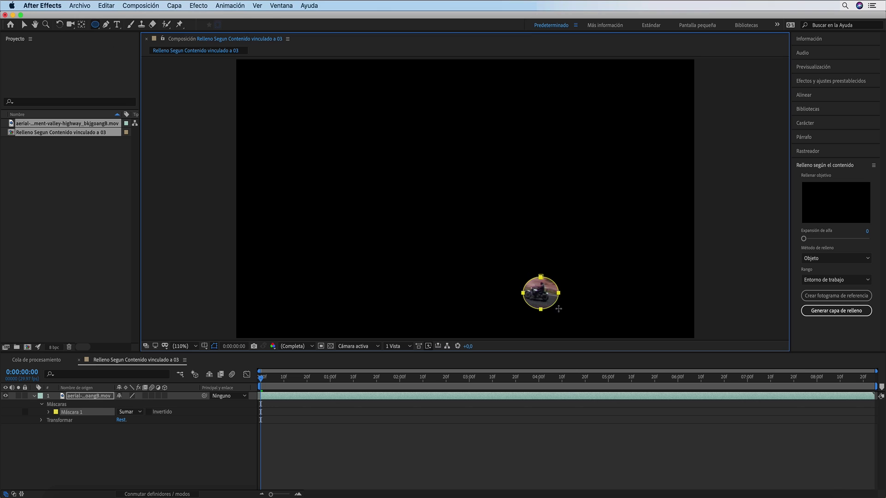
key(v)
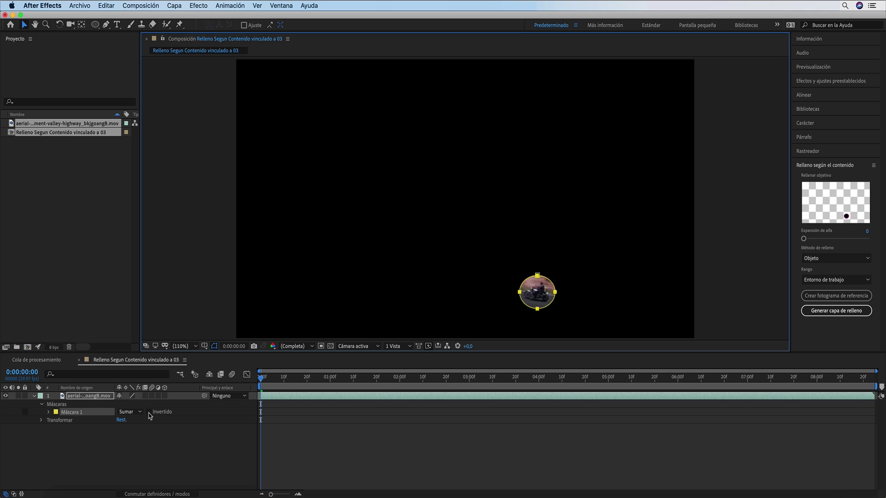
click(141, 413)
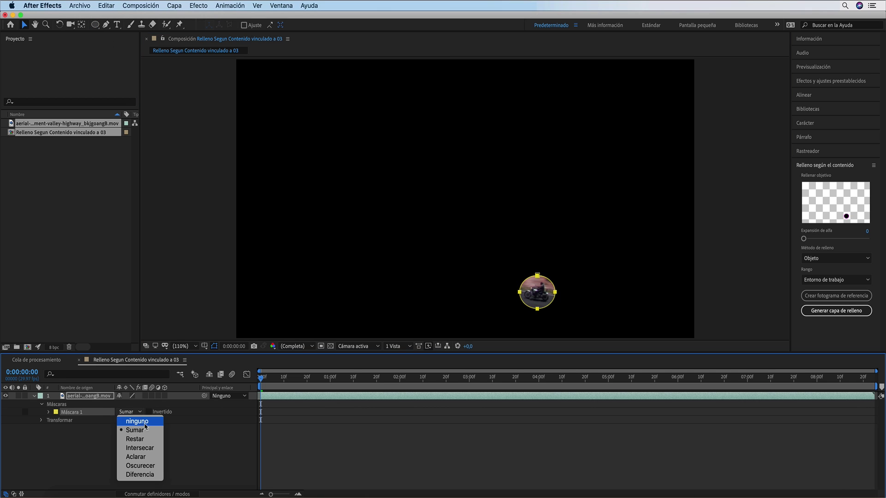
click(146, 425)
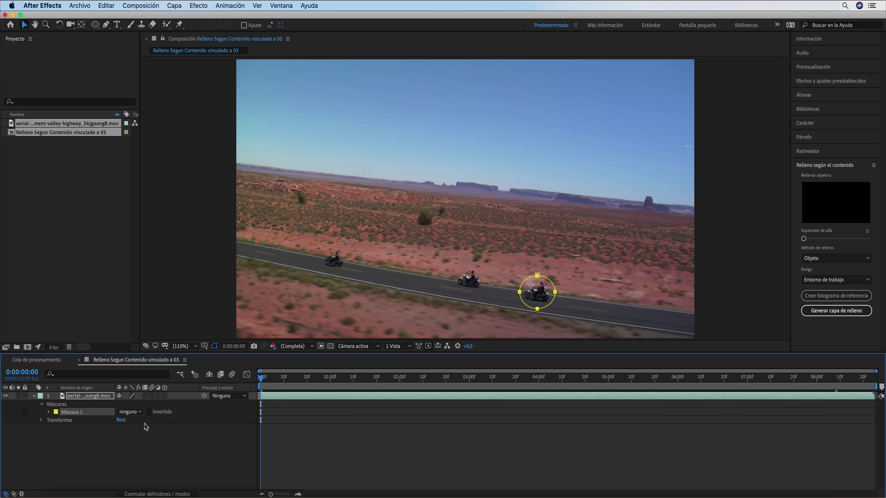
drag(271, 382, 377, 389)
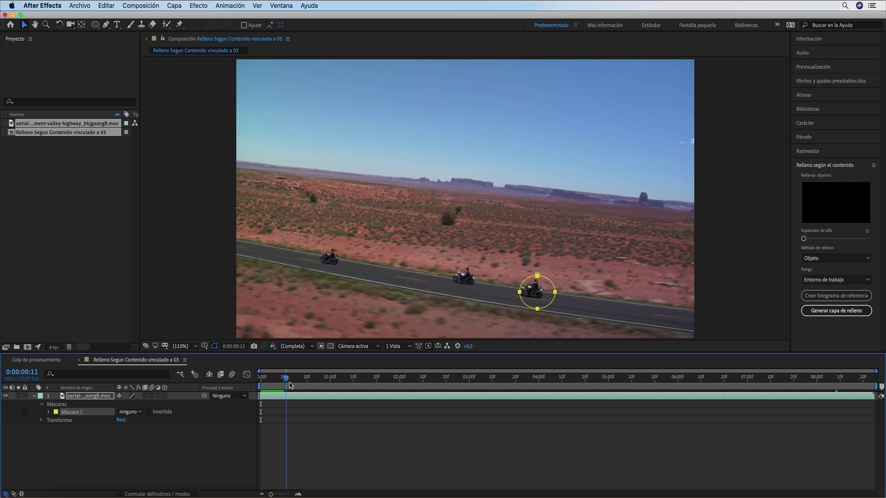
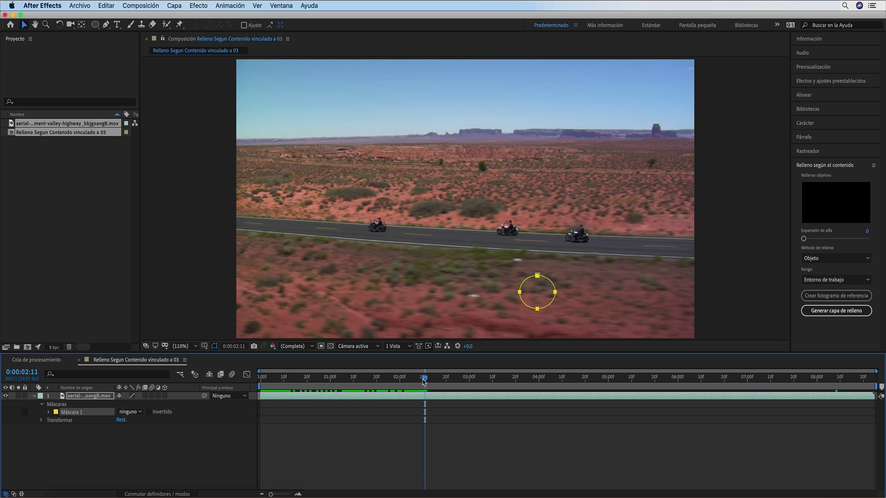
- Set Máscara 1's first Trazado de máscara keyframe at 0:00:00:00
drag(423, 381, 229, 402)
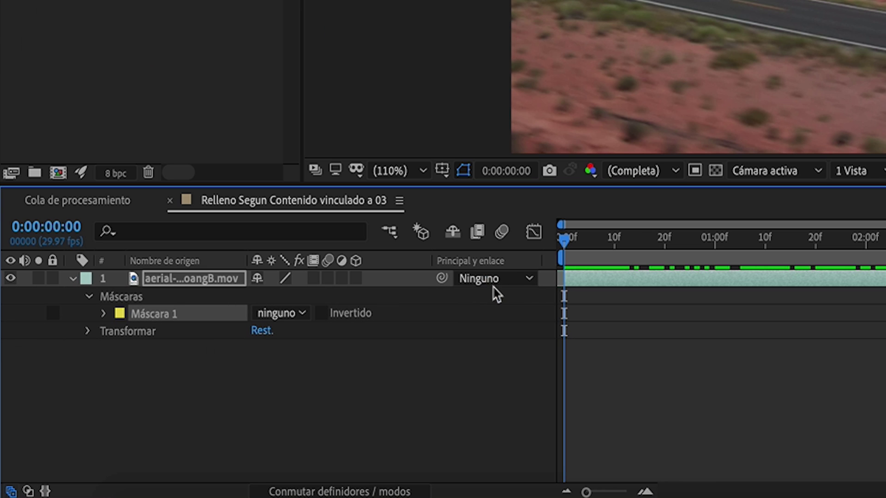
click(104, 314)
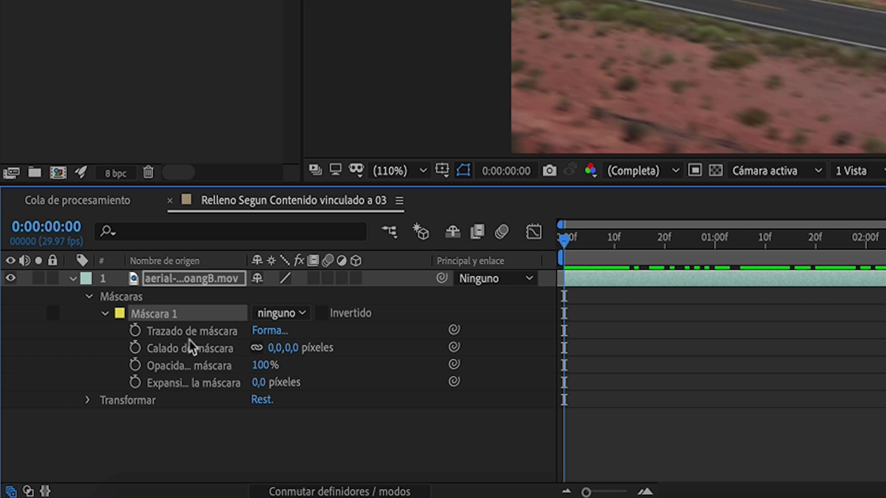
click(136, 333)
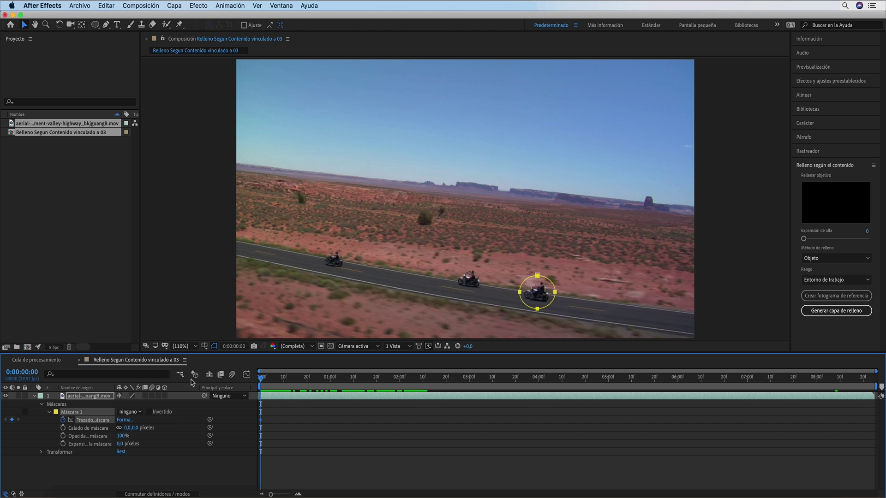
- Keyframe the mask path at frames 8, 14 and onward, keeping the circle on the motorcycle, then scrub back to check
drag(261, 378, 280, 383)
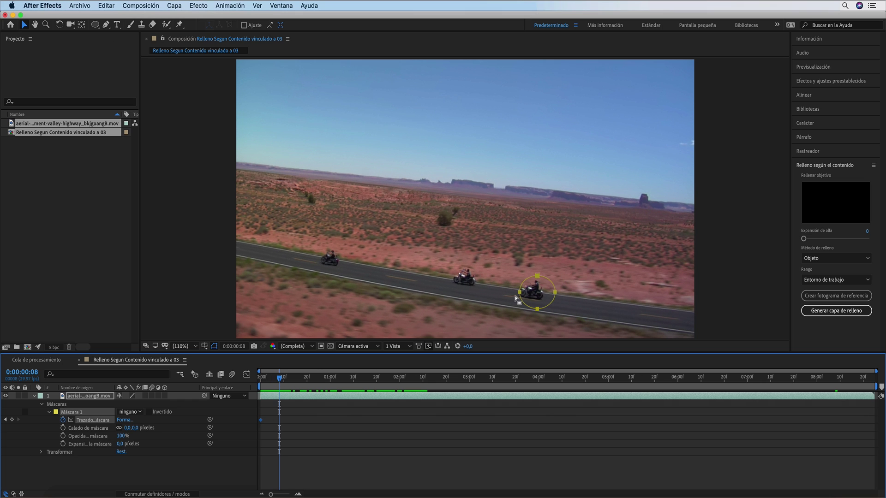
click(515, 295)
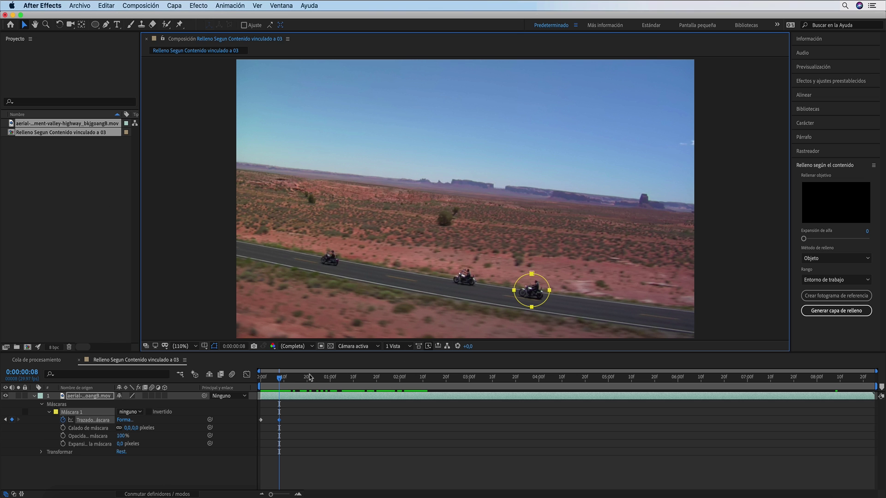
drag(279, 379, 291, 388)
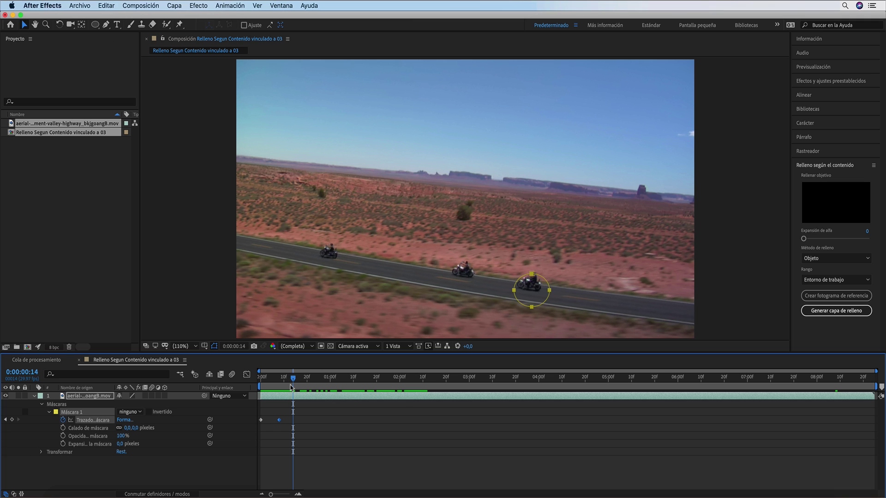
drag(535, 303, 534, 298)
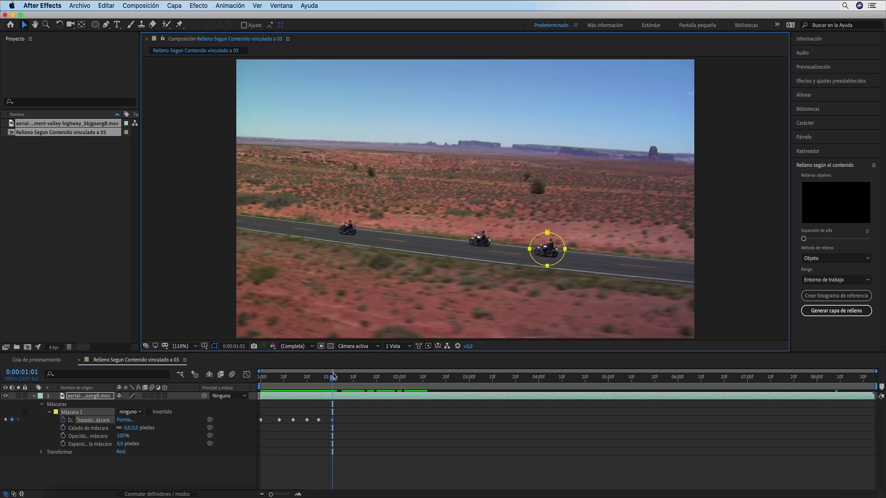
drag(328, 379, 346, 379)
drag(553, 261, 600, 242)
drag(482, 378, 705, 382)
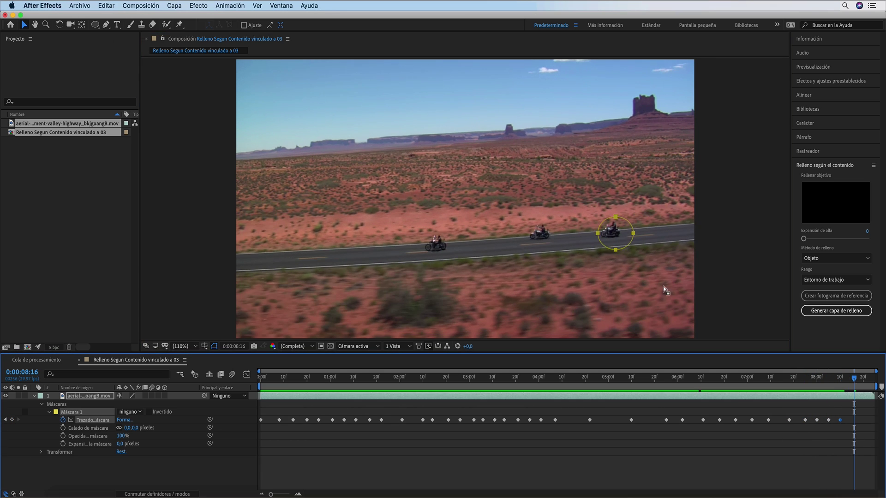
drag(869, 380, 255, 386)
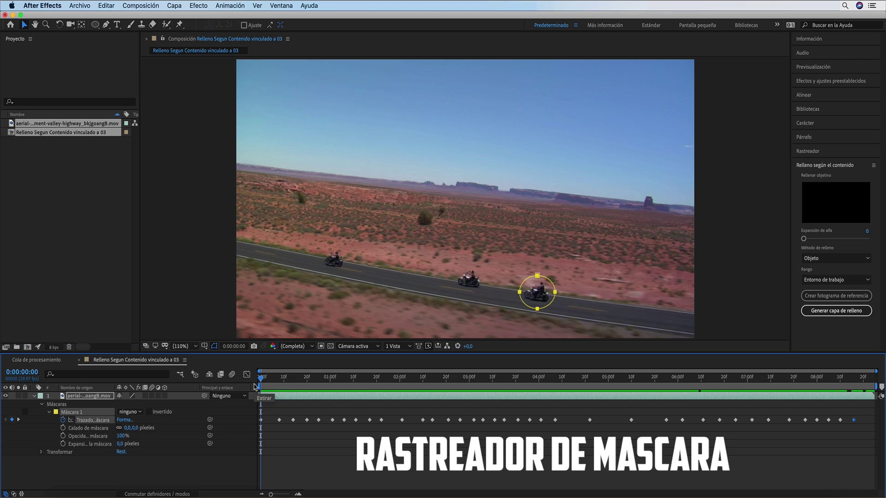
- Apply Seguir máscara to Máscara 1, track it forward from frame 0, and show Relleno según el contenido
click(49, 412)
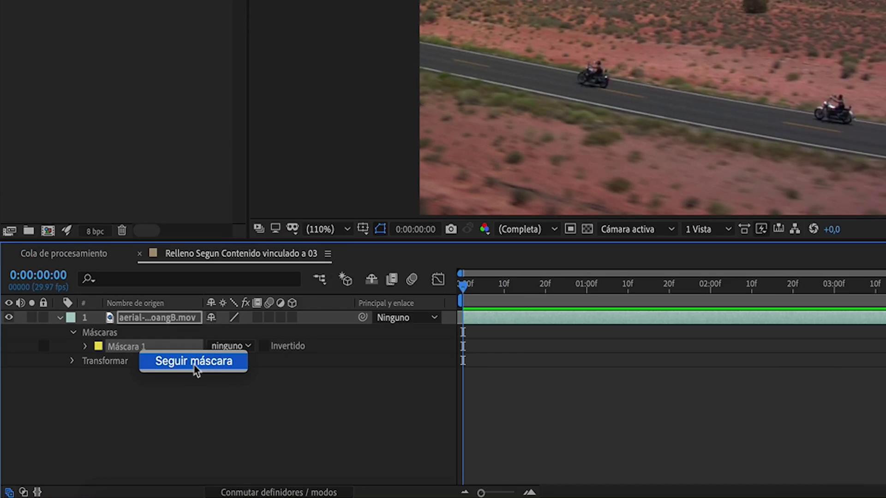
click(195, 365)
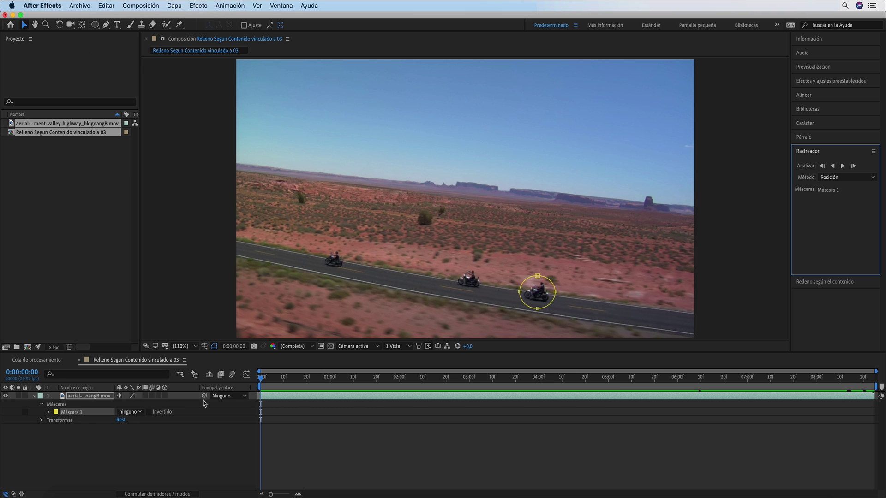
click(261, 380)
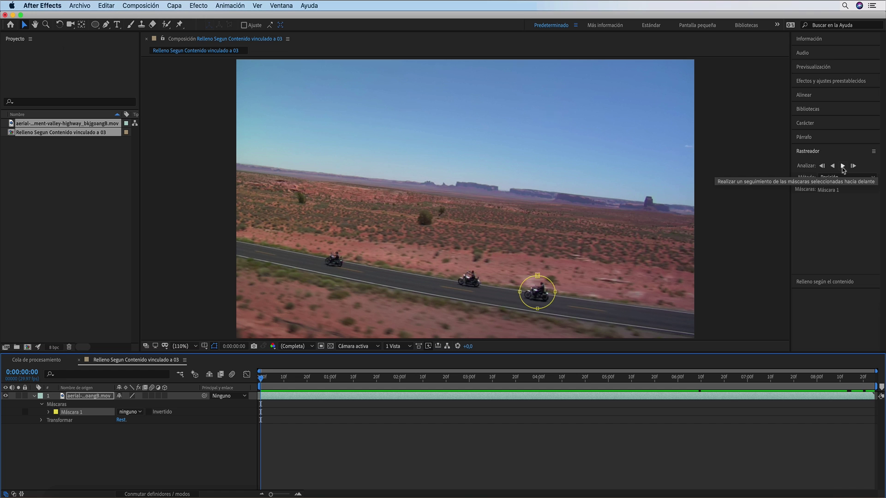
click(843, 167)
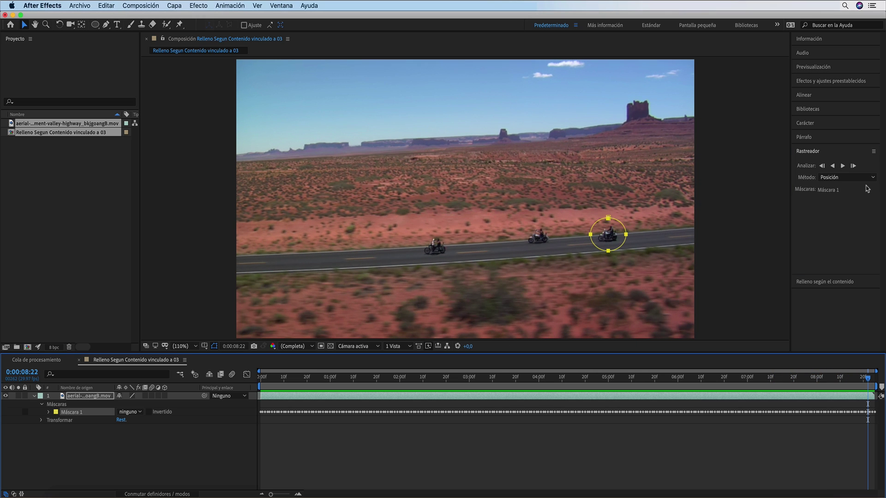
click(839, 284)
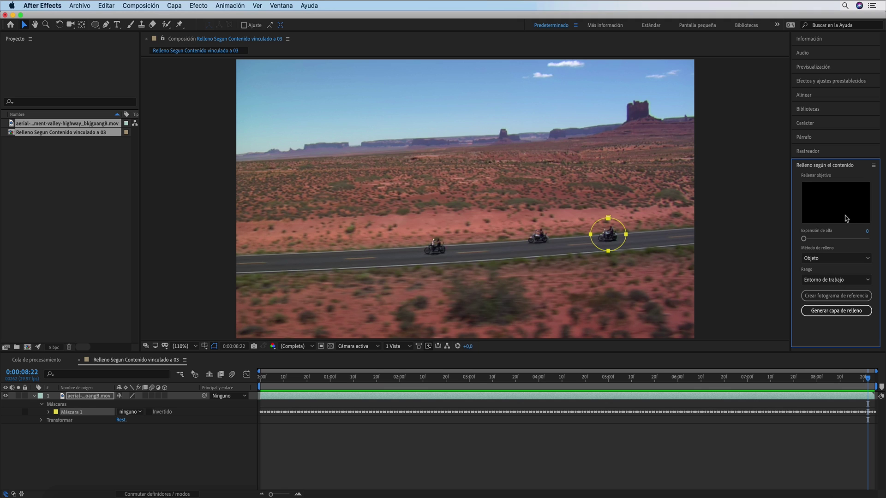
- Set Máscara 1 to Restar and generate a fill layer with the Objeto method
click(141, 415)
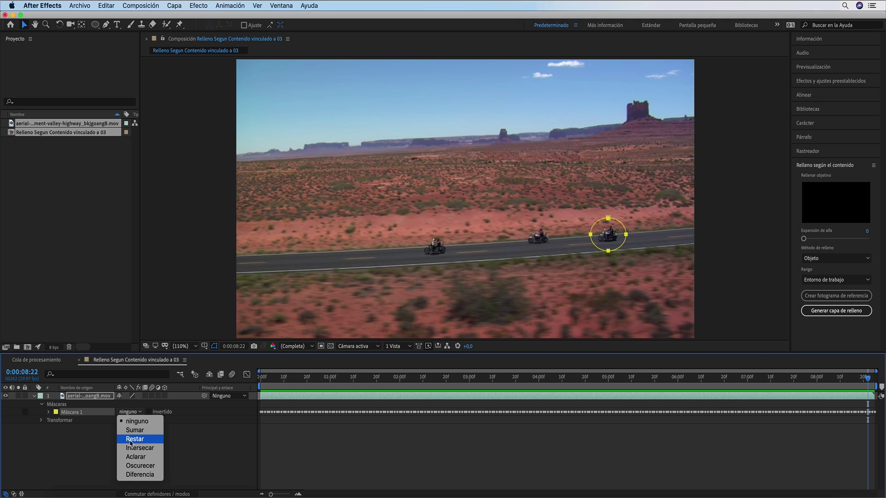
click(131, 439)
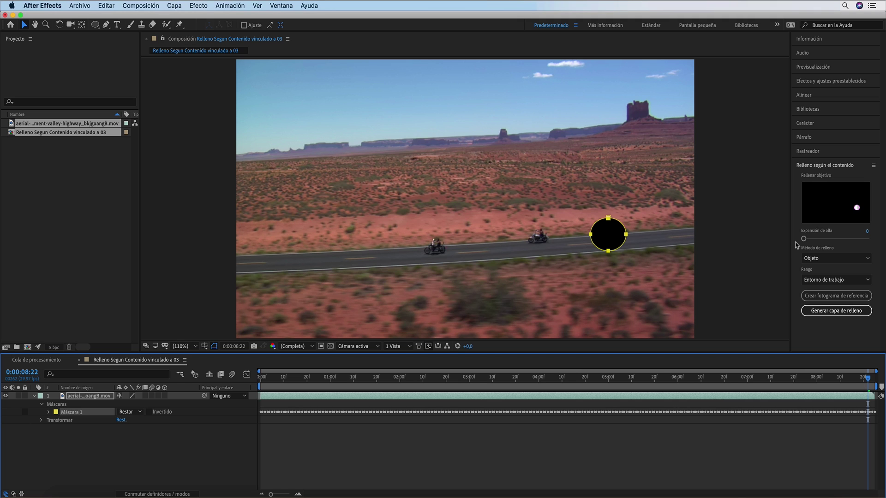
click(863, 259)
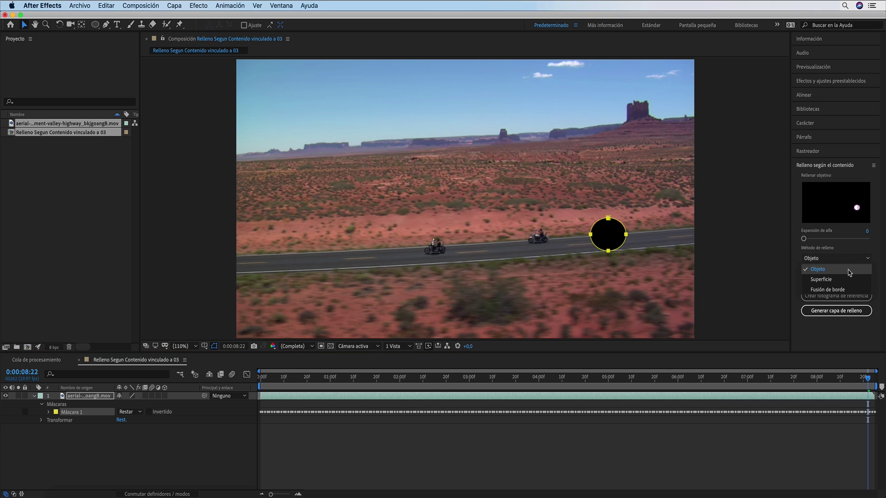
click(848, 269)
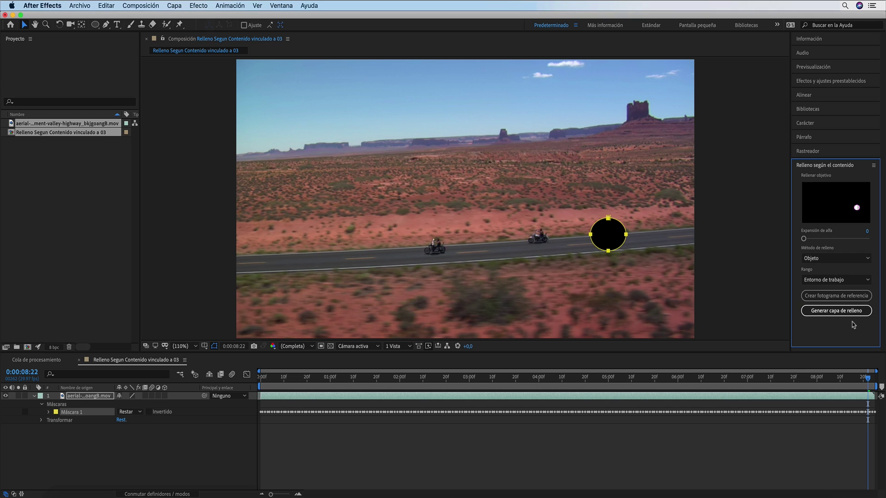
click(839, 312)
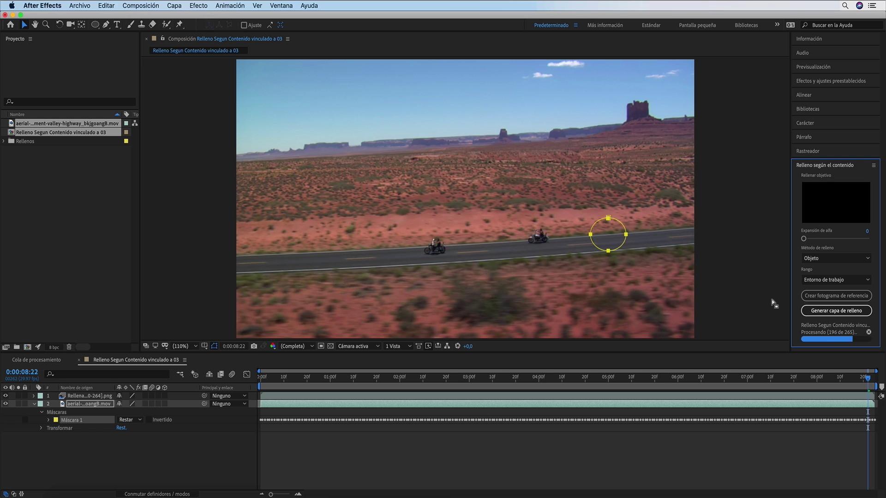
- Return to frame 0 and play back the filled desert clip from Previsualización
drag(867, 377, 261, 377)
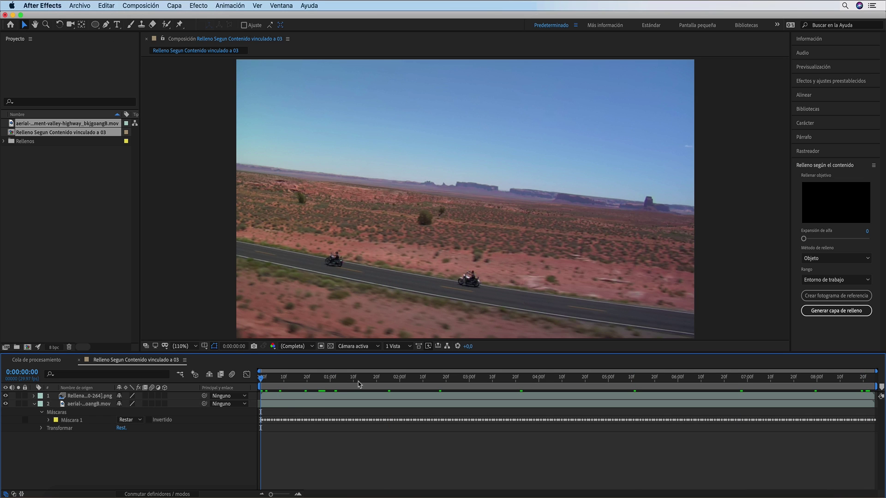
click(808, 67)
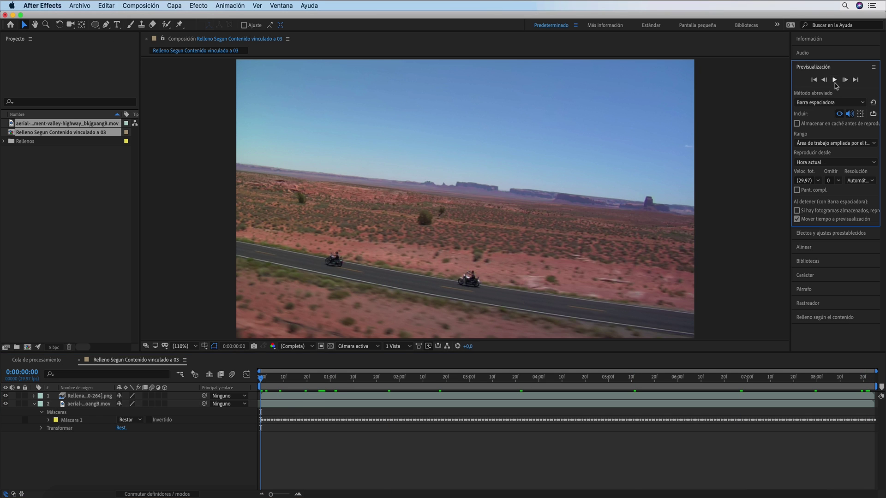
click(835, 80)
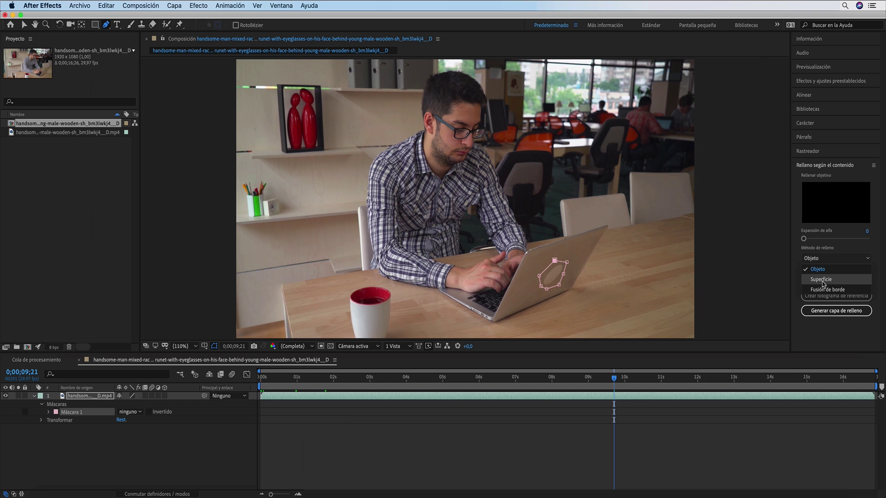
- Choose the Superficie fill method, then switch it to Fusión de borde
click(822, 280)
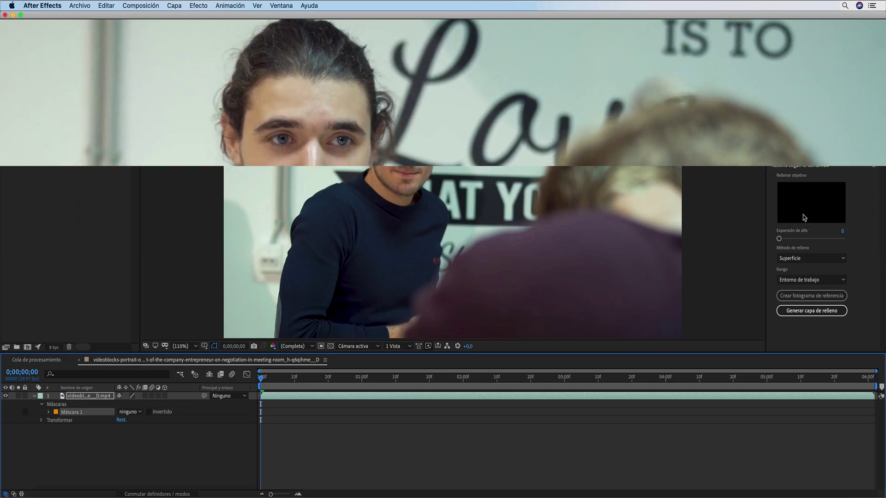
click(822, 258)
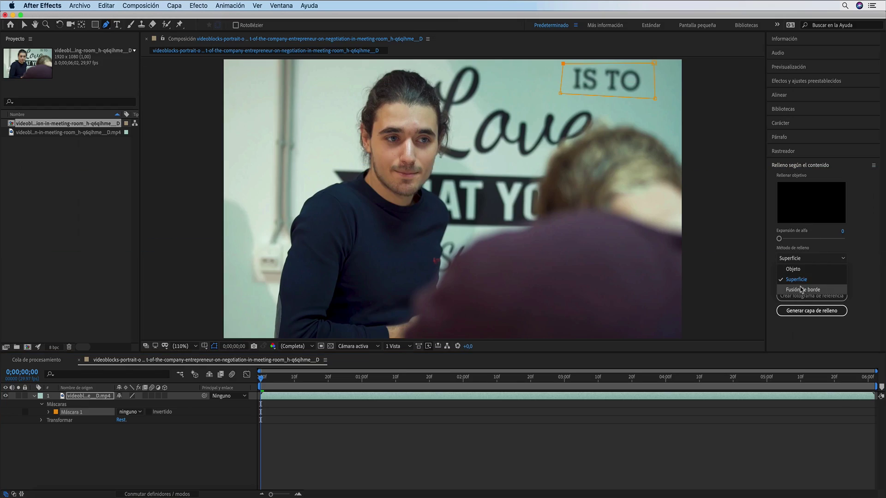
click(802, 290)
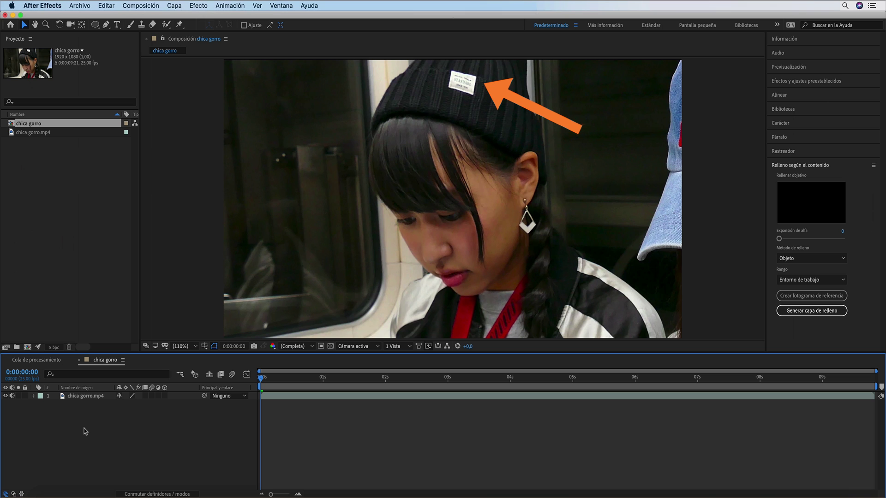
- Zoom in on the beanie and draw a closed four-point mask around the STANDARD label
click(95, 397)
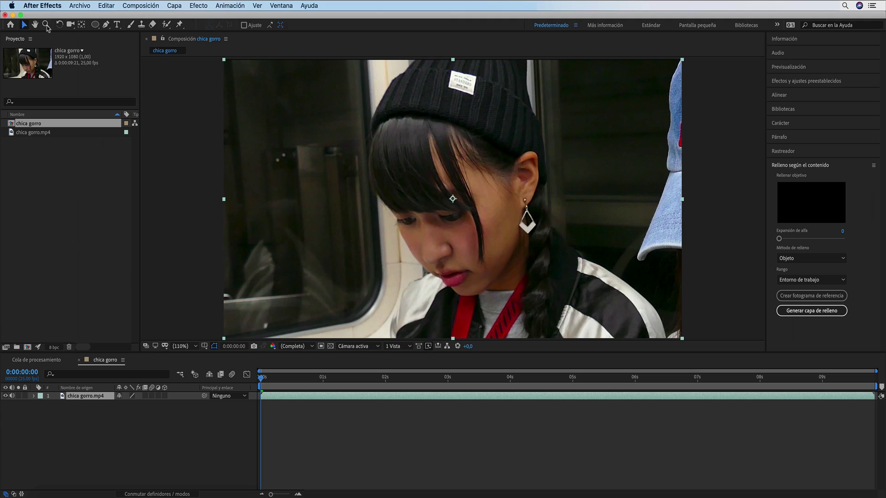
click(46, 25)
click(460, 86)
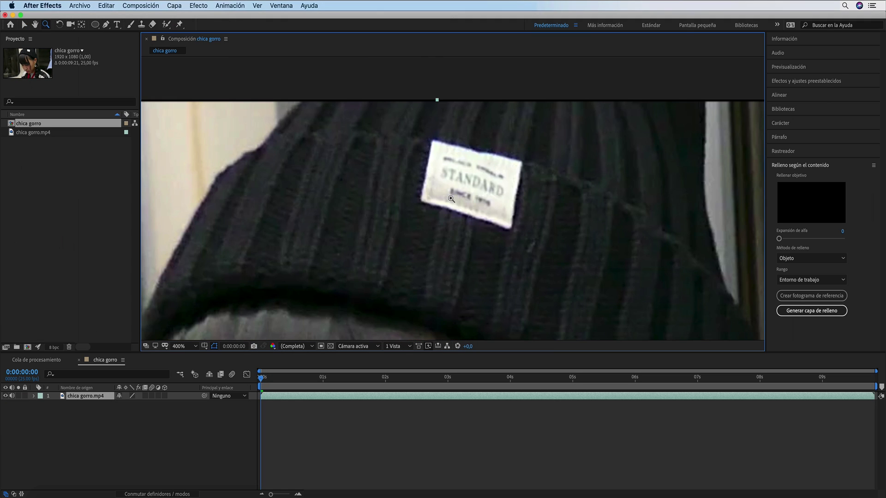
click(106, 24)
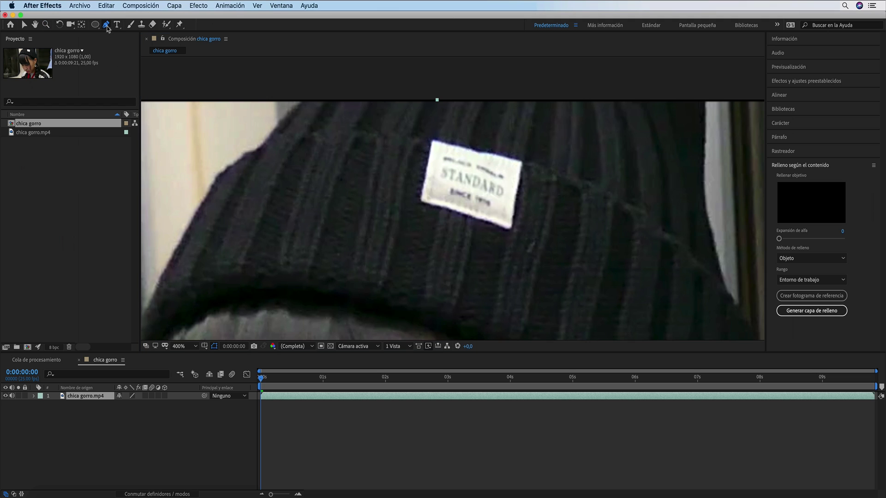
click(429, 140)
click(417, 201)
click(511, 235)
click(527, 161)
click(429, 139)
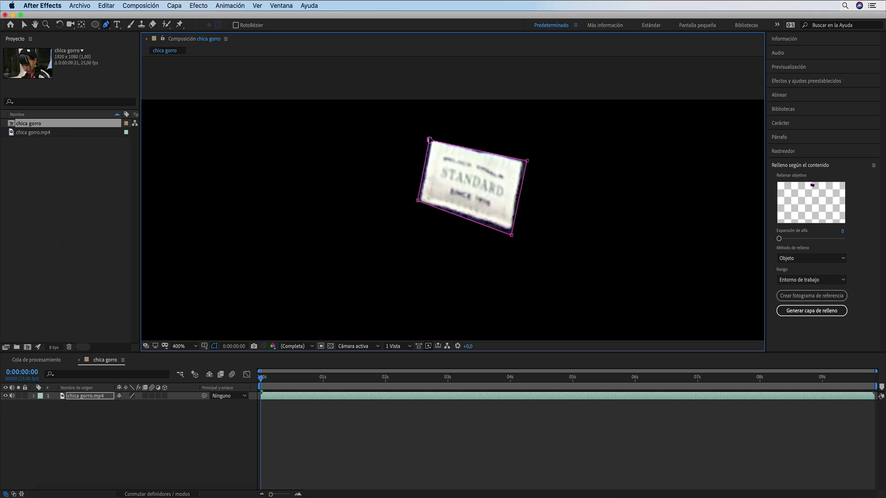
- Set Máscara 1's mode to ninguno, then preview the clip and stop playback
click(33, 396)
click(42, 404)
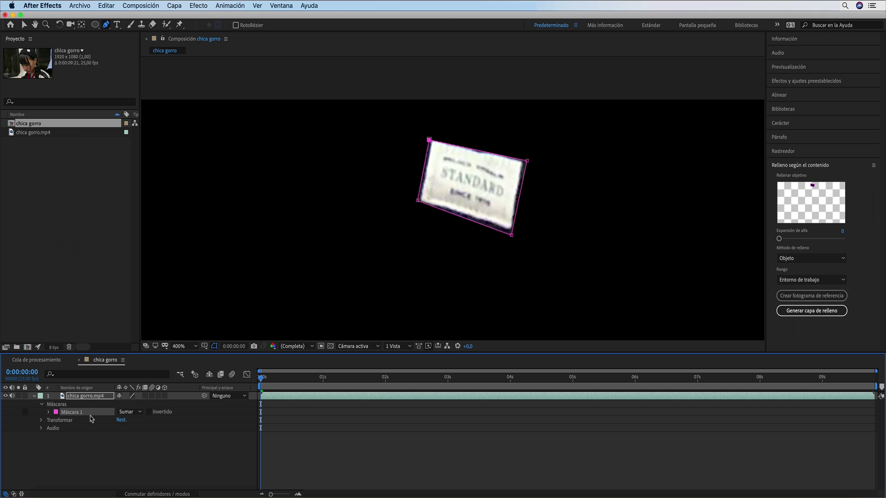
click(129, 412)
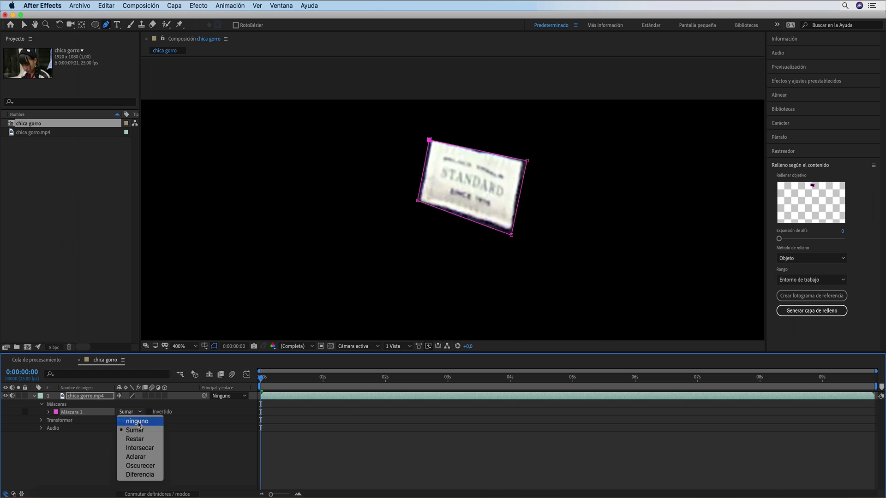
click(137, 422)
key(space)
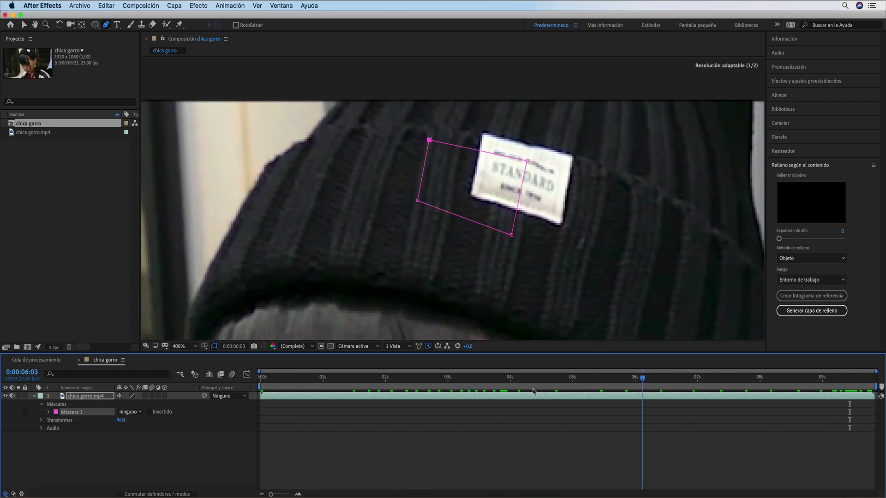
key(space)
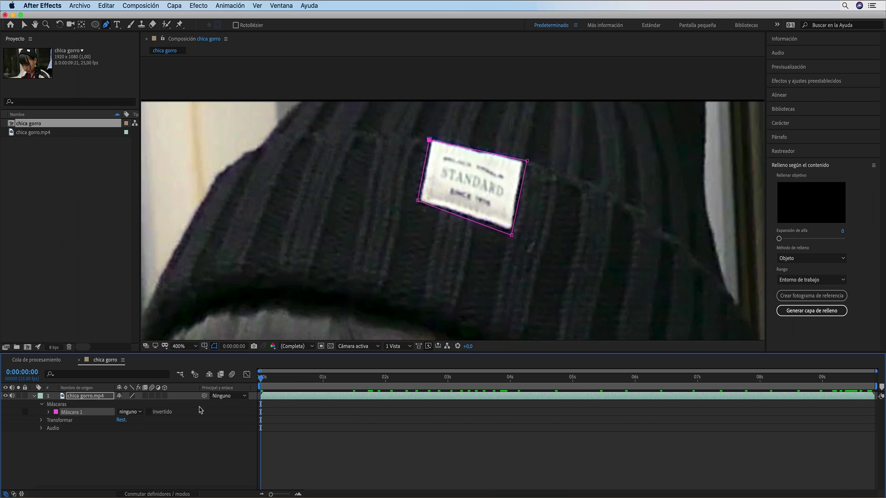
- Apply Seguir máscara to Máscara 1, track it forward along the label, return to frame 0, and show the fill controls
right_click(94, 415)
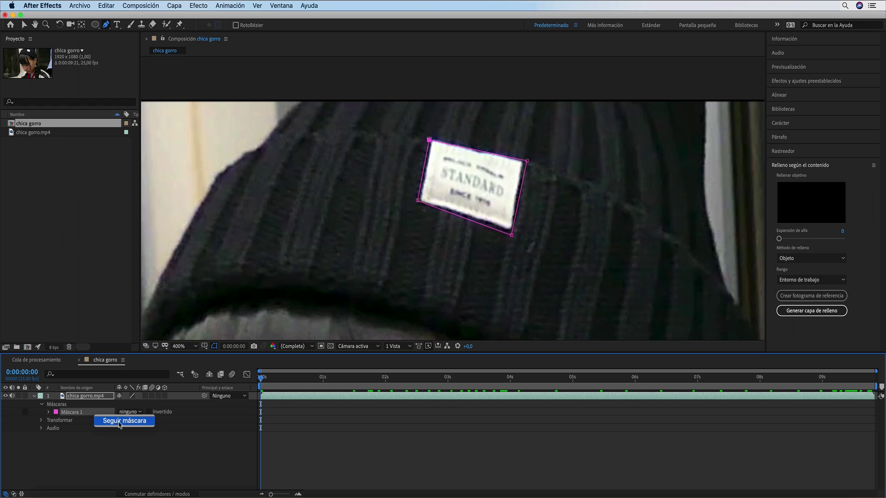
click(120, 421)
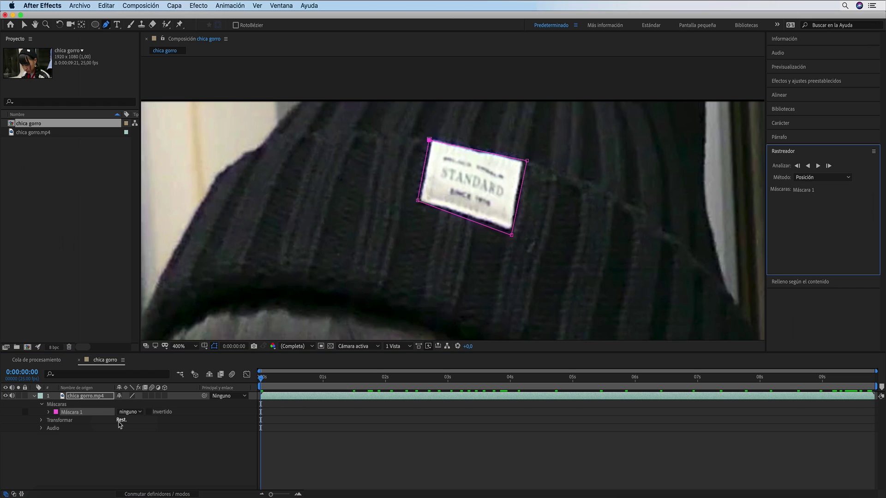
click(120, 420)
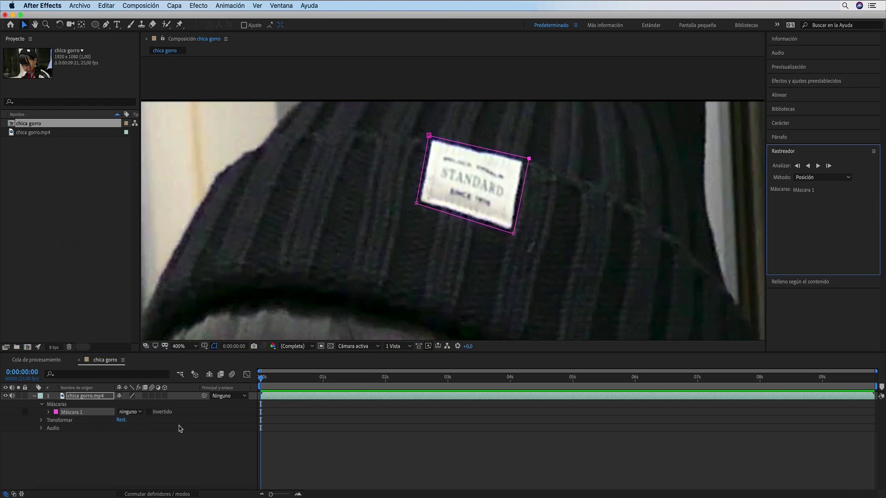
click(263, 378)
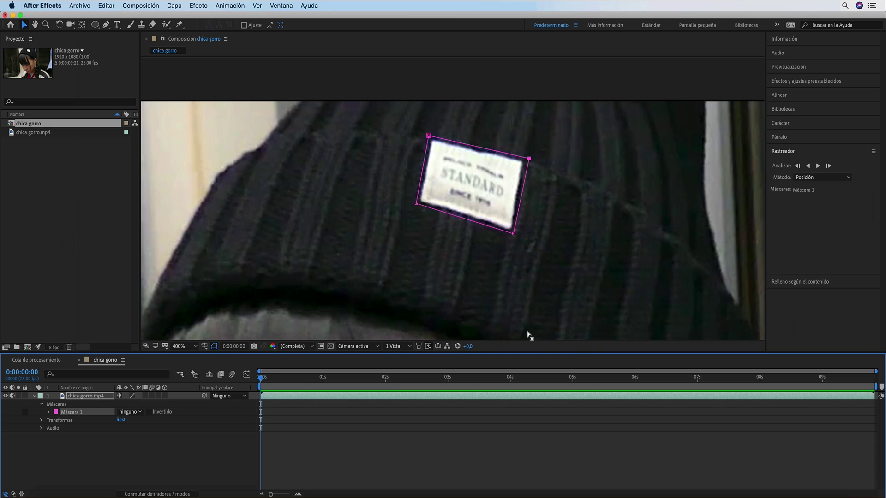
click(818, 166)
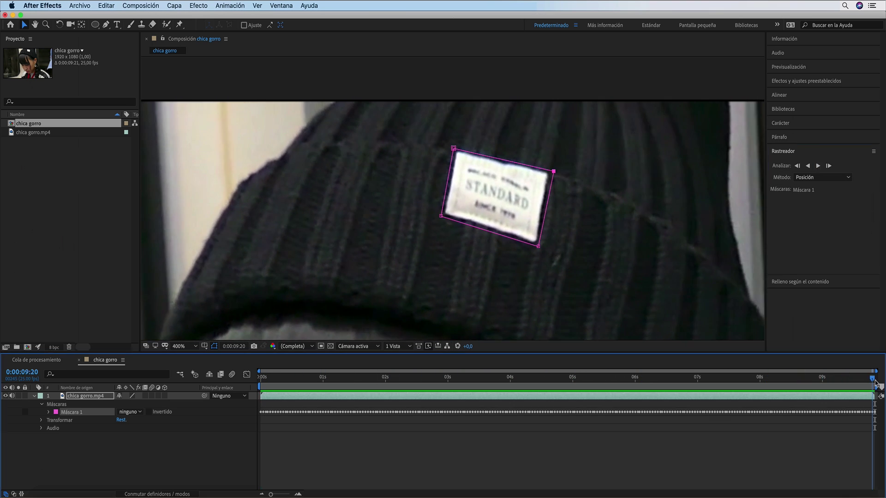
drag(873, 379, 119, 452)
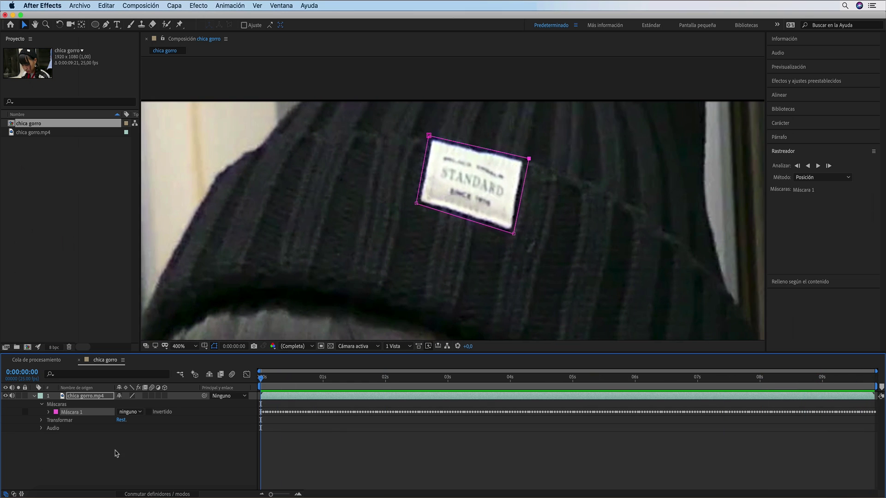
click(793, 282)
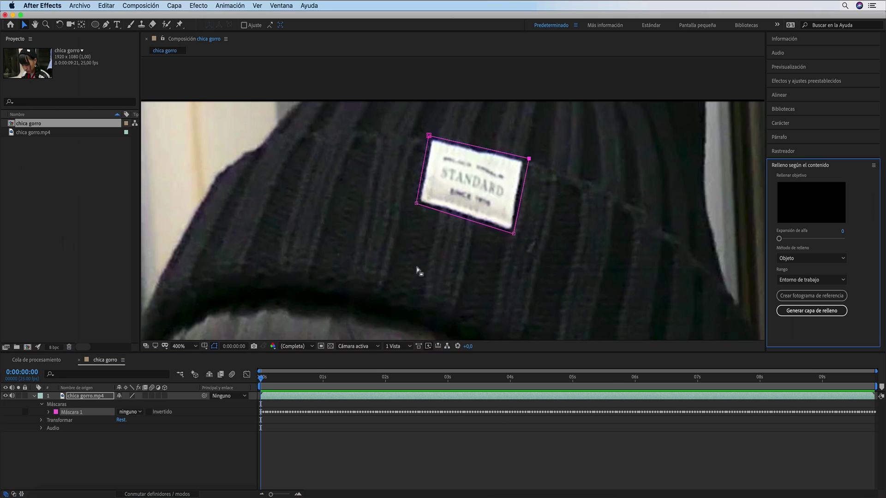
- Set Máscara 1 to Restar and generate a fill layer with the Superficie method
click(140, 412)
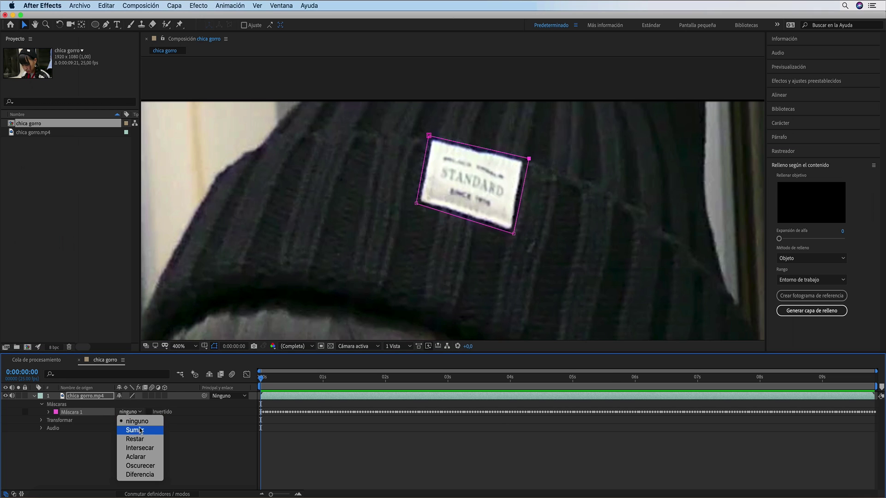
click(134, 438)
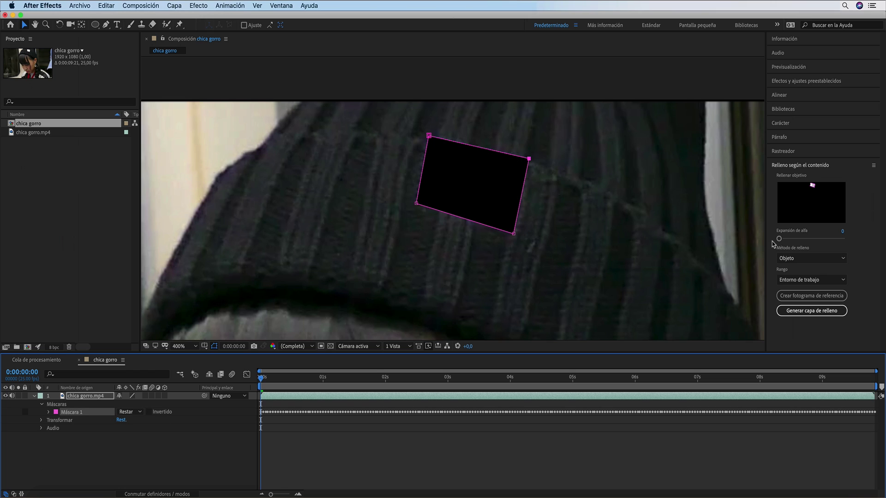
click(843, 258)
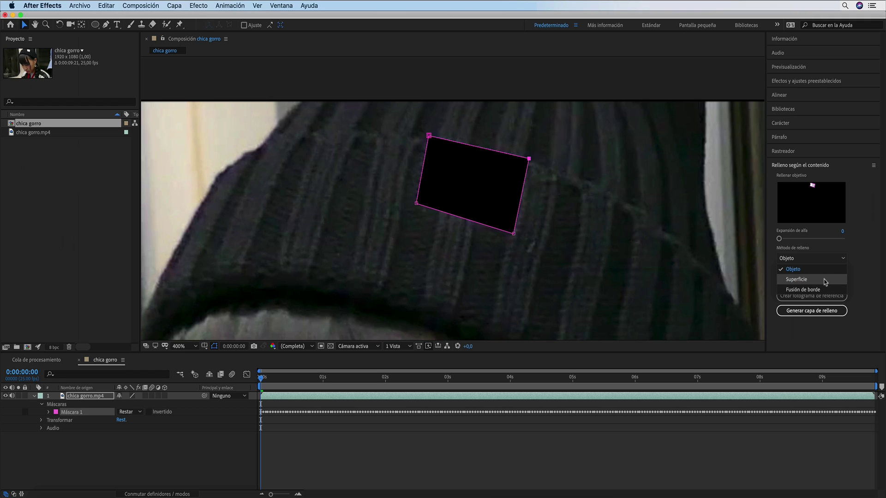
click(826, 280)
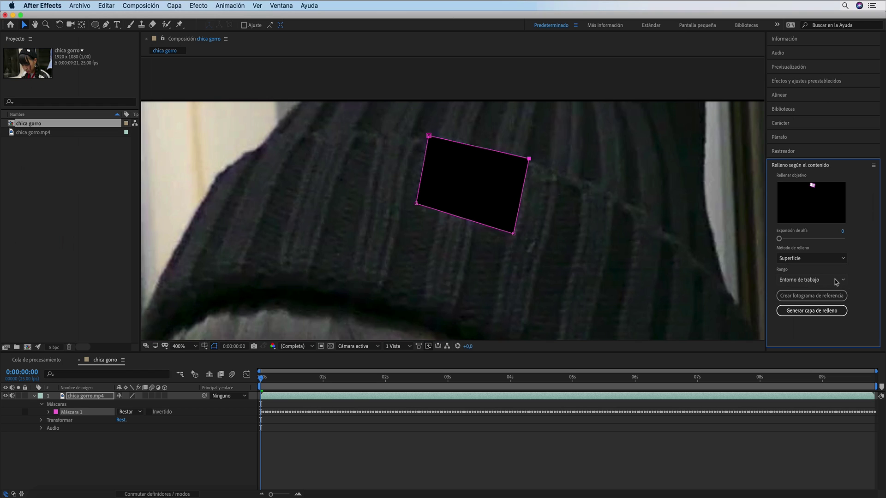
click(835, 311)
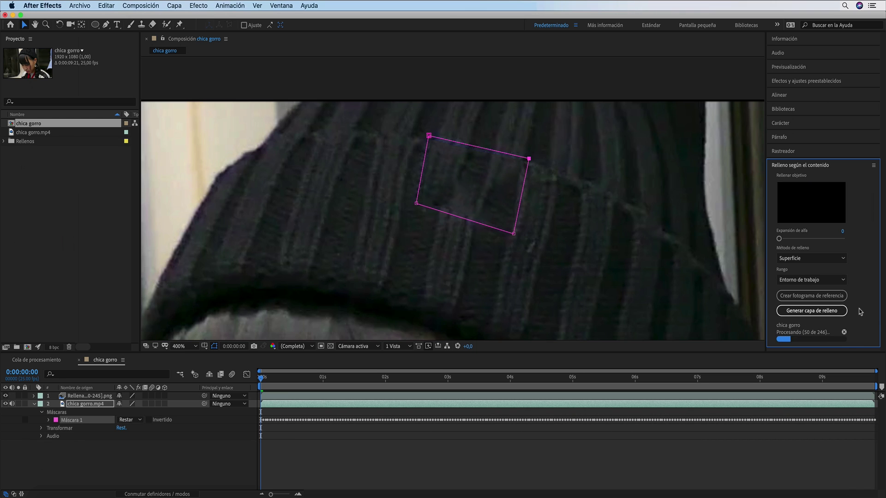
- Deselect the layers, set viewer magnification to Ajustar, and play back the fill result
click(480, 446)
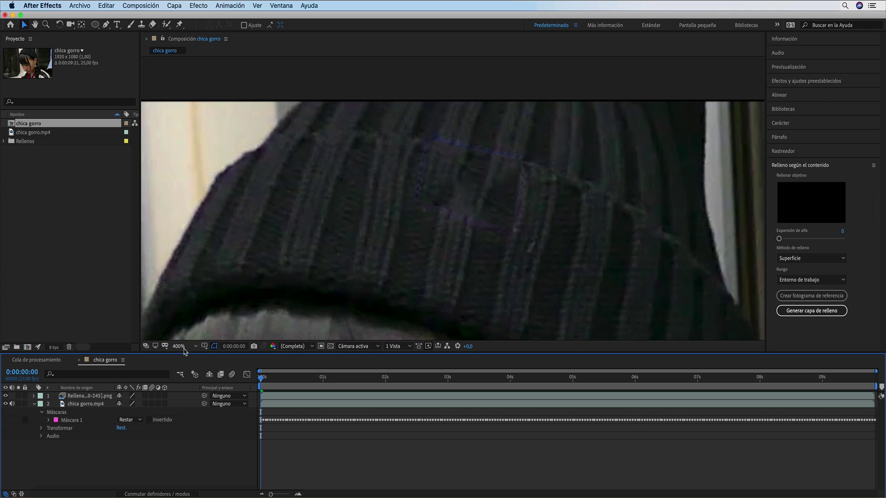
click(184, 349)
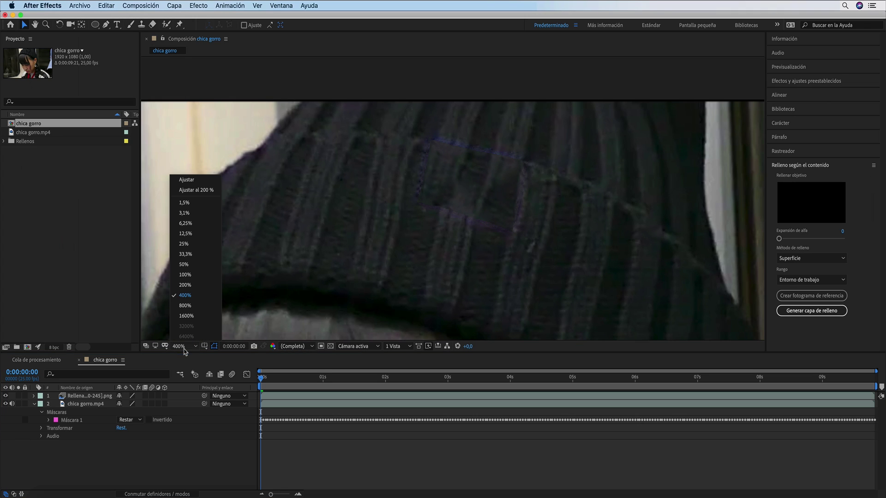
click(187, 180)
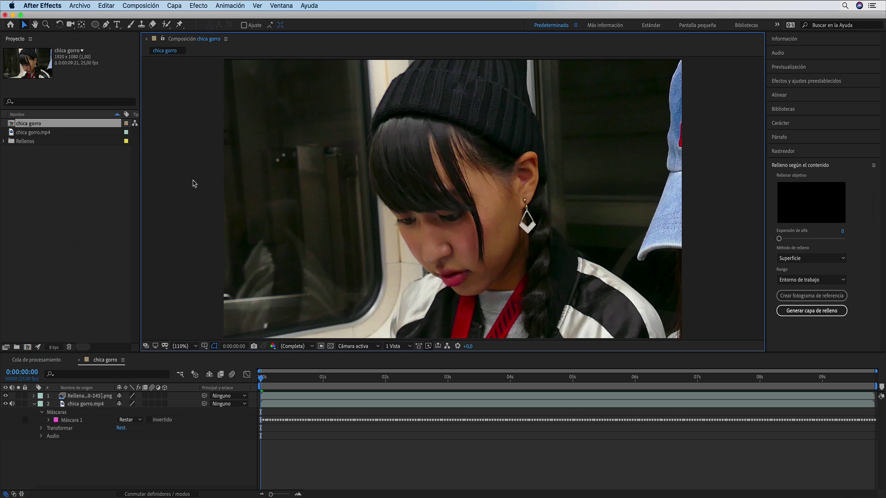
click(790, 68)
click(809, 81)
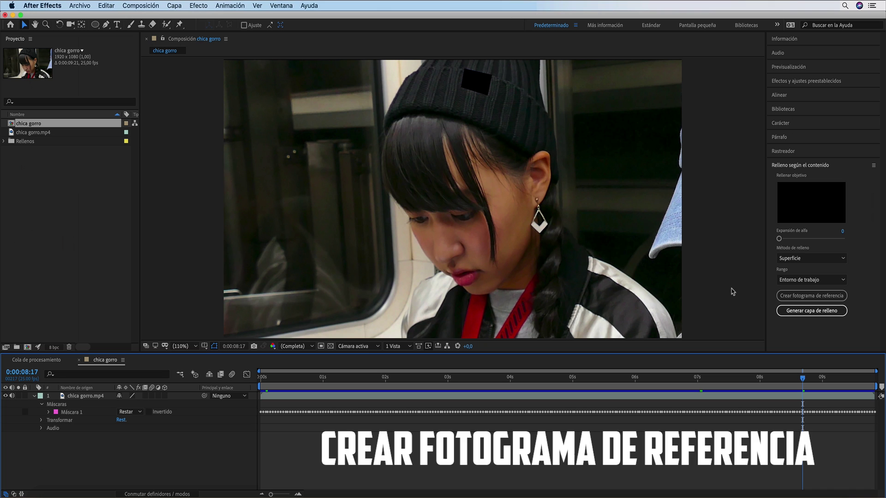
- Create a Content-Aware Fill reference frame, which opens in Photoshop as 217.psd
click(820, 298)
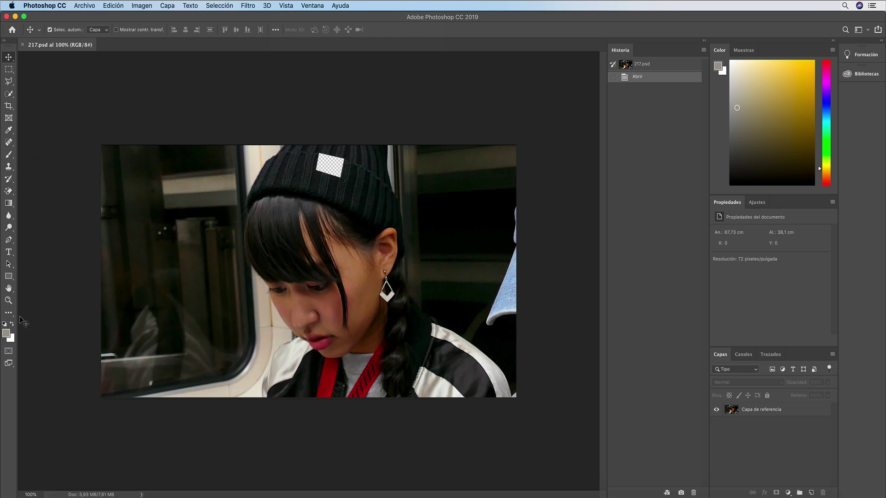
- Zoom in closely on the transparent hole in the beanie
click(8, 300)
click(328, 161)
click(333, 88)
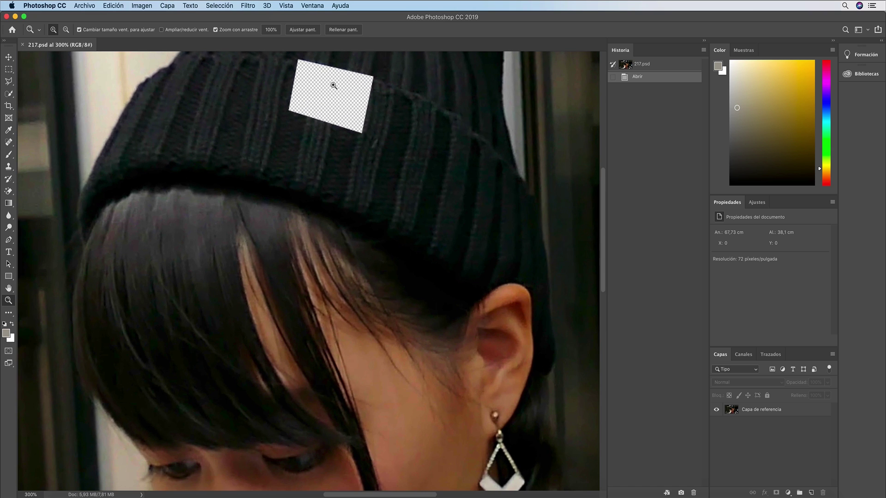
drag(603, 179, 603, 145)
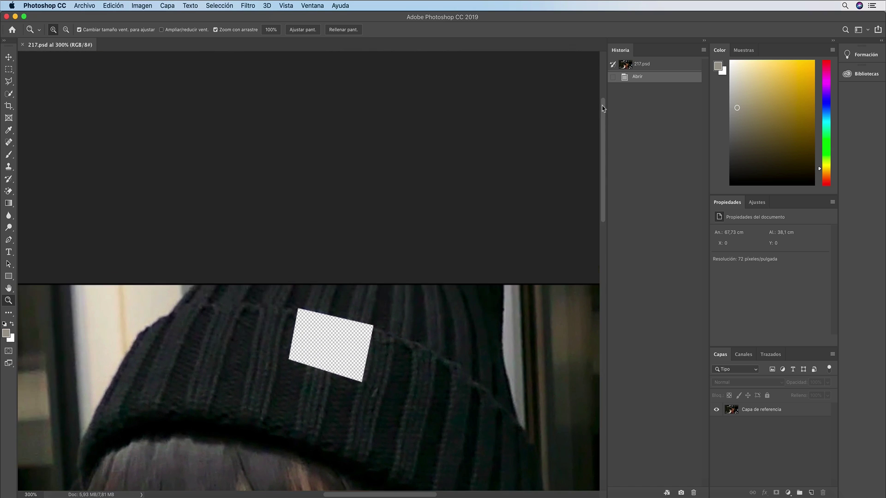
key(v)
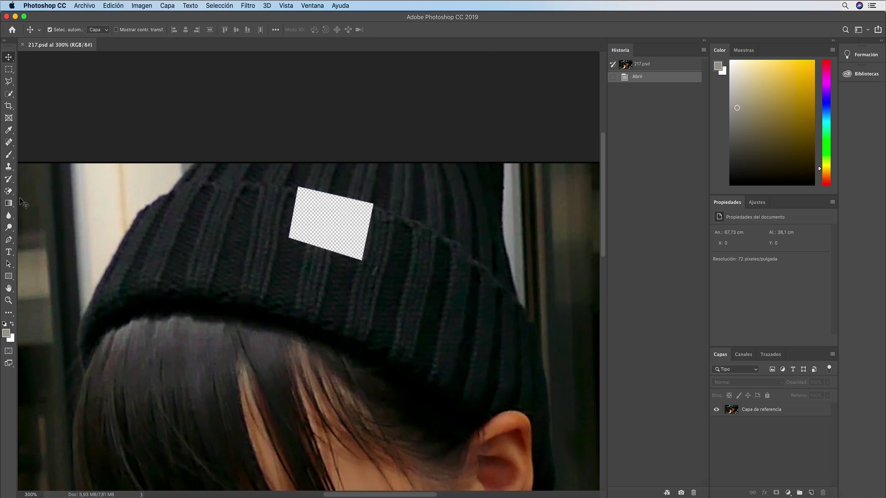
- Sample nearby knit texture with the Clone Stamp and paint over the lower part of the hole
click(8, 167)
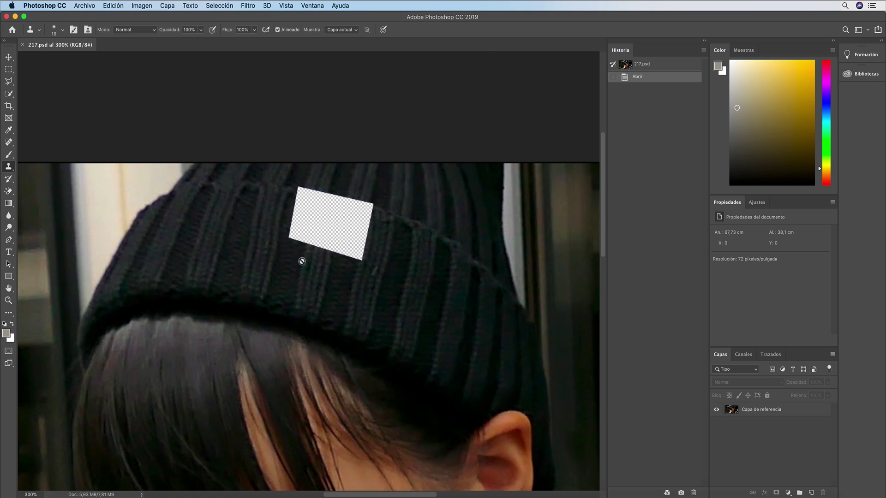
click(340, 281)
mouse_move(337, 257)
mouse_down()
mouse_move(304, 237)
mouse_move(365, 217)
mouse_move(355, 242)
mouse_up()
click(340, 245)
click(355, 229)
click(350, 217)
click(296, 259)
click(304, 216)
click(297, 234)
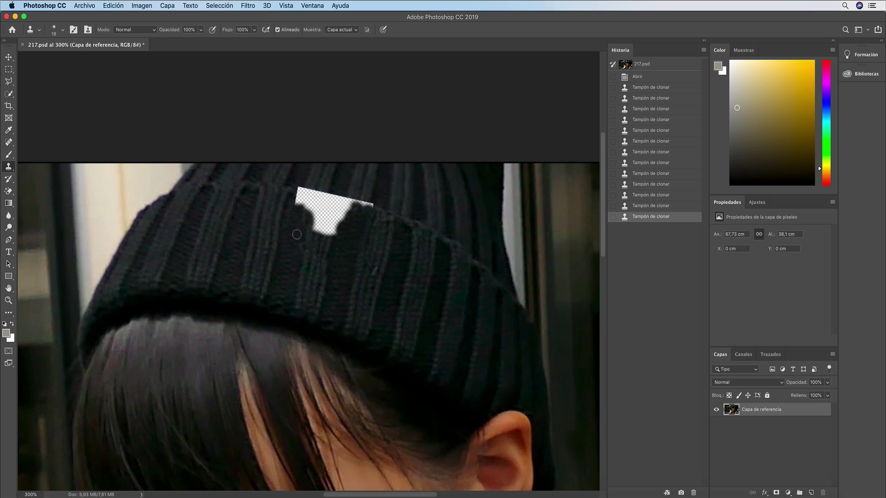
click(305, 208)
click(323, 221)
- Clone texture over the top strip and last transparent bits, then save 217.psd
click(329, 217)
click(341, 214)
click(346, 208)
click(332, 259)
click(299, 261)
click(305, 243)
click(290, 192)
drag(295, 190, 372, 203)
click(399, 304)
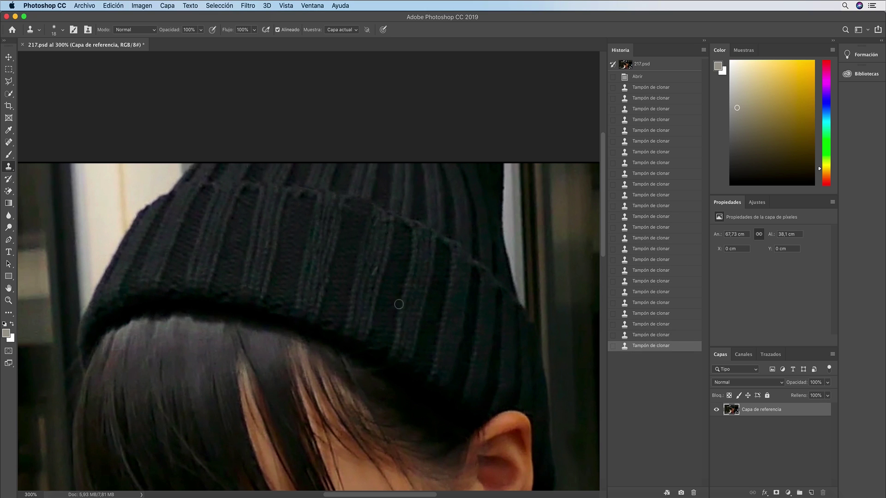
click(398, 303)
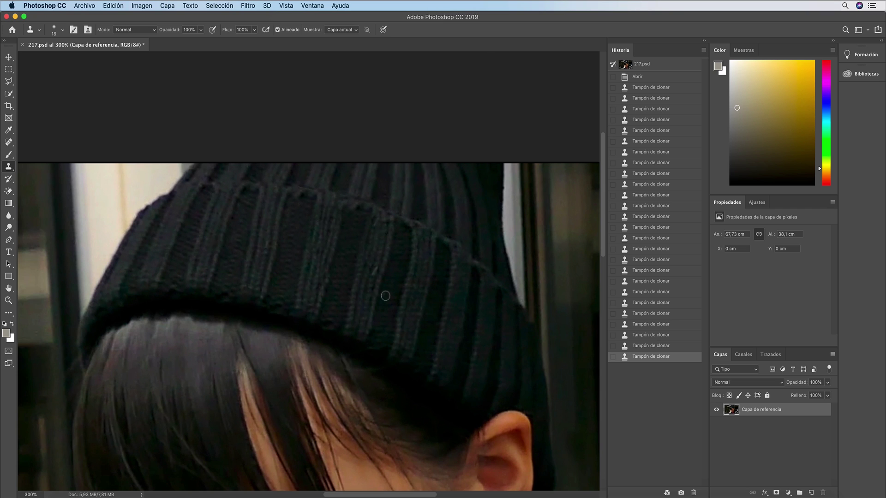
click(84, 5)
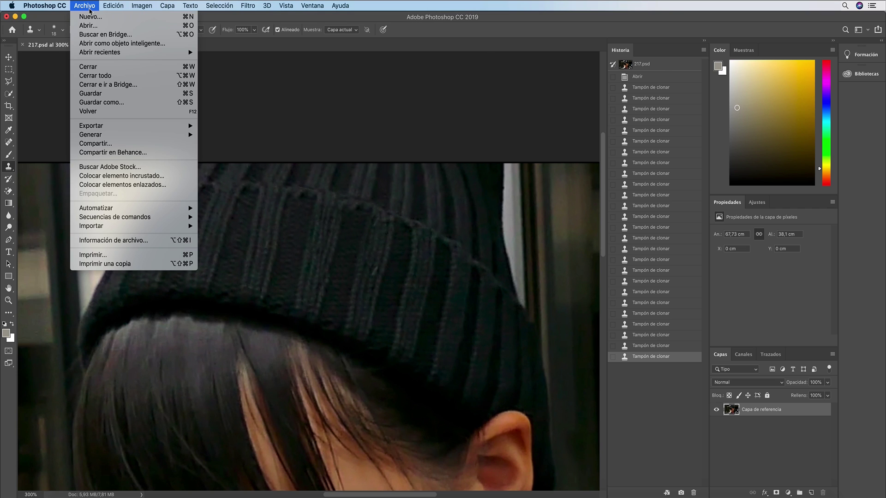
click(97, 93)
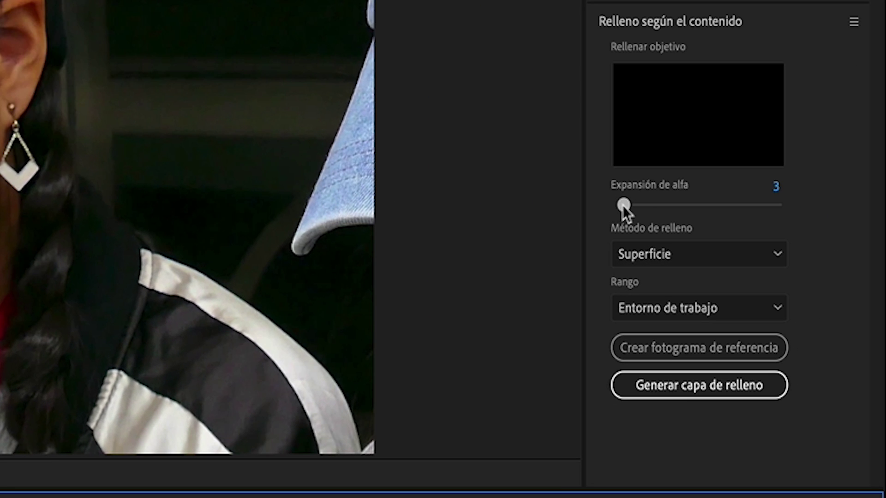
- Raise Alpha Expansion to 30, then return to frame 0 and play back the label-free hat
drag(639, 205, 672, 208)
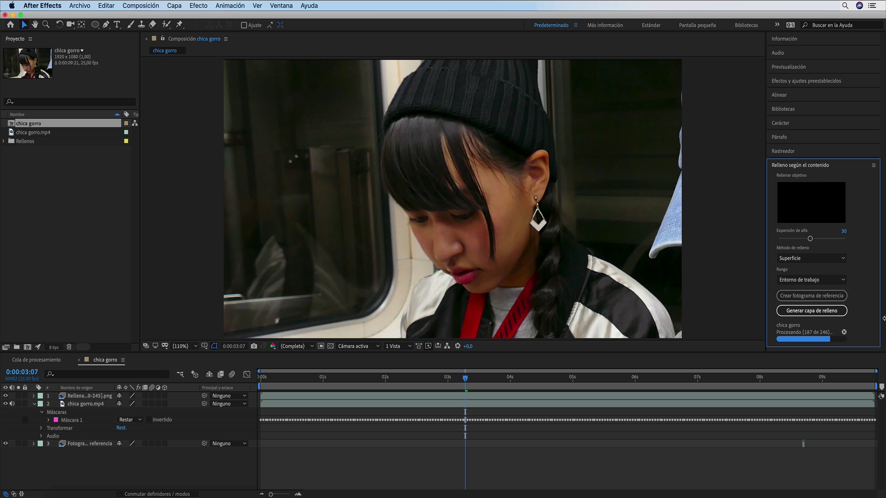
click(227, 384)
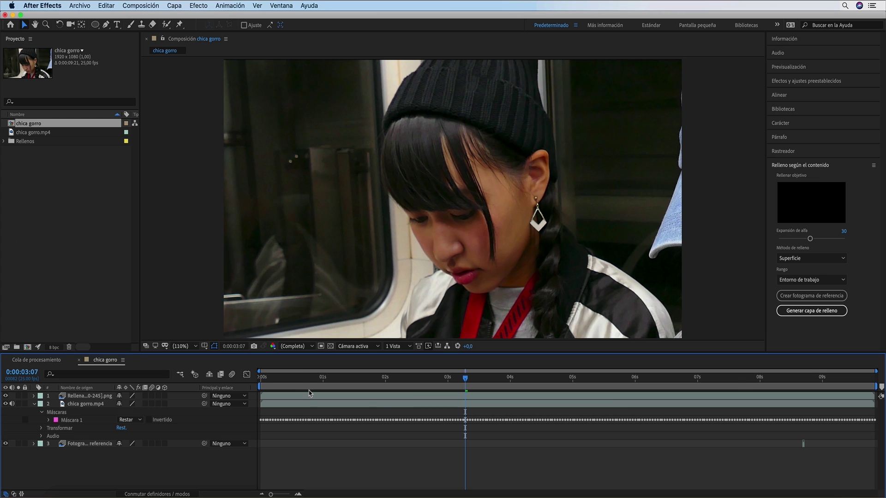
key(Home)
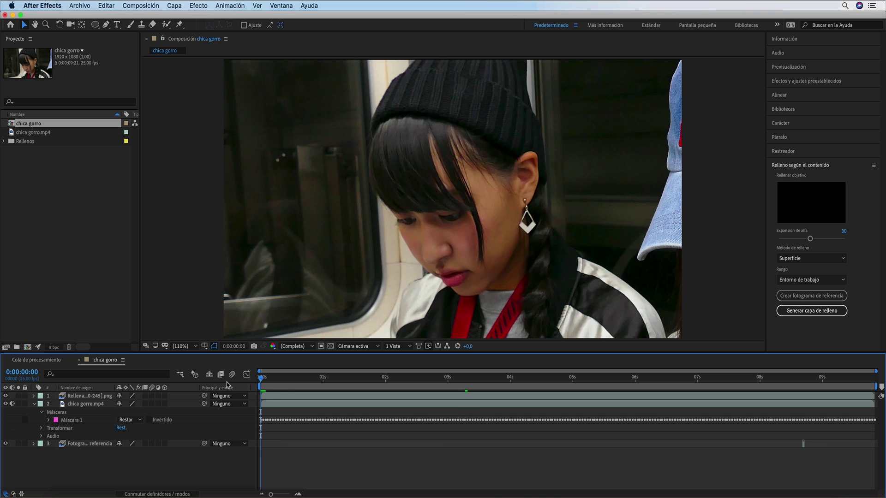
key(space)
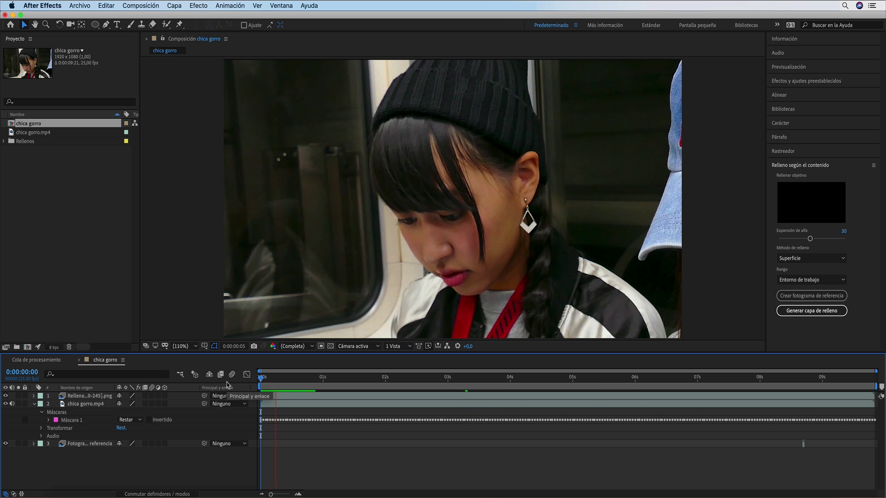